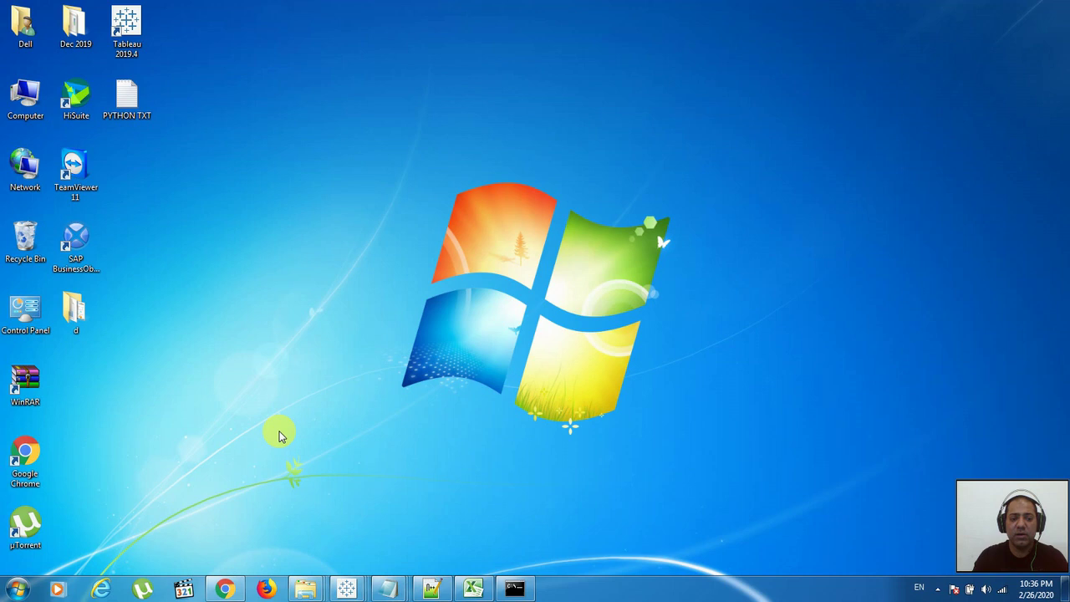
Open Command Prompt and run 'python --version' from the commands file, which reports Python 3.6.8
{"action": "left_click", "coordinate": [19, 588]}
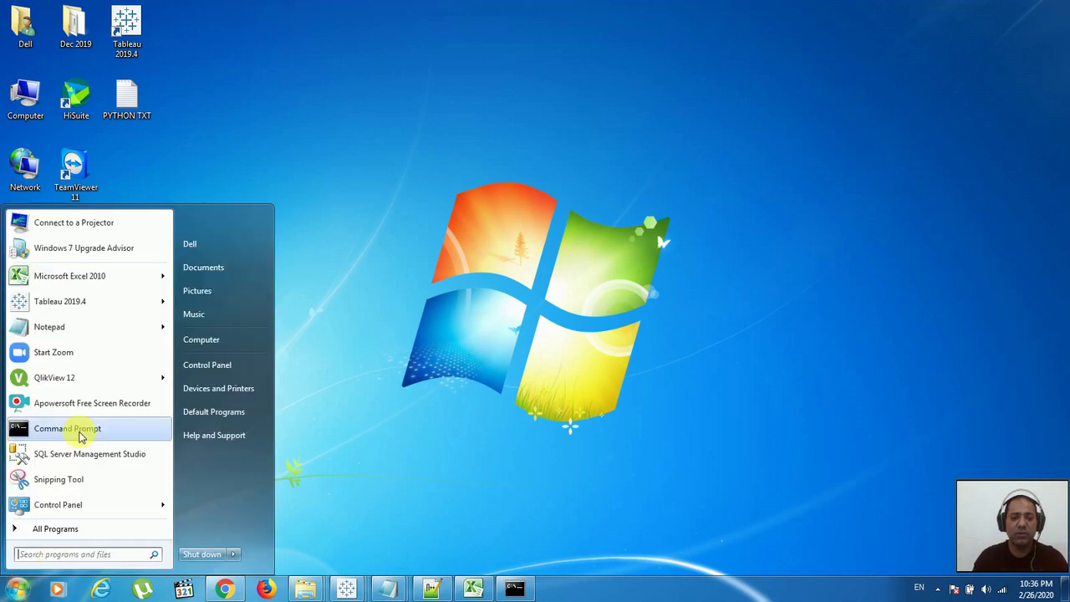
{"action": "left_click", "coordinate": [83, 432]}
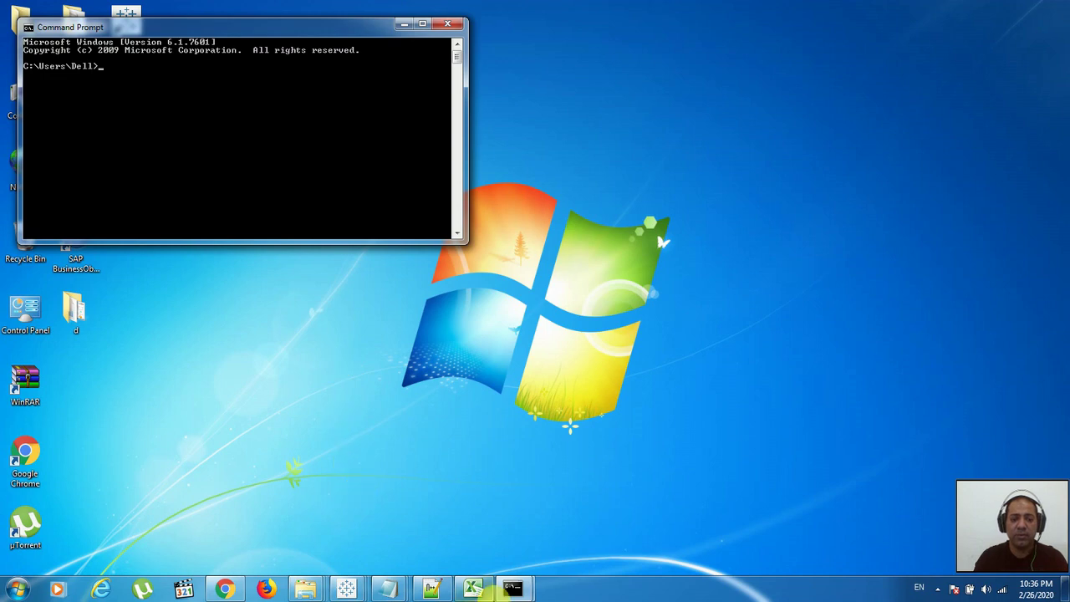
{"action": "left_click", "coordinate": [431, 589]}
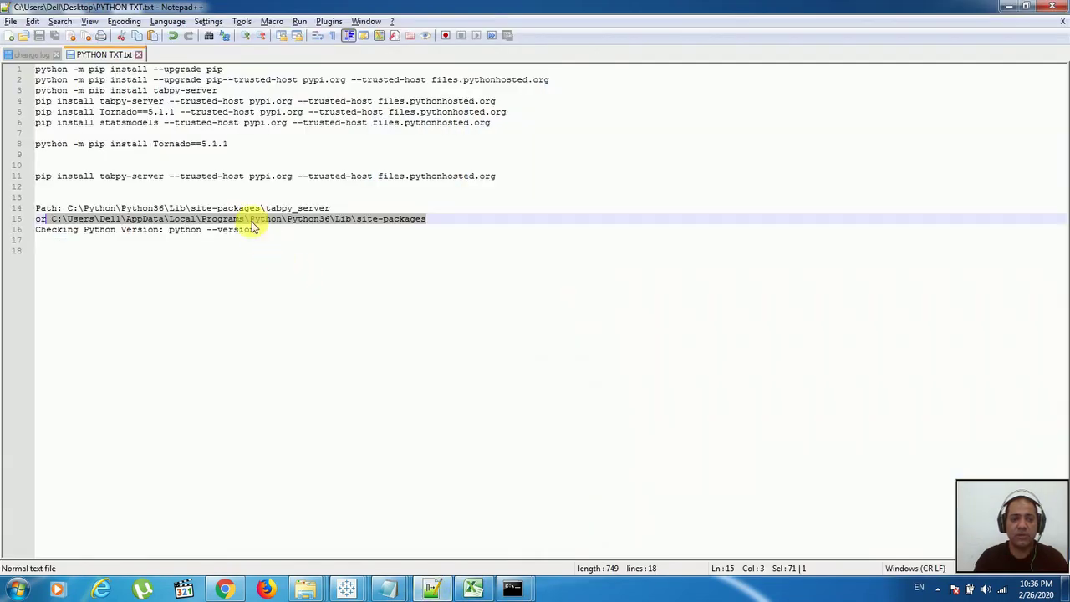
{"action": "left_click_drag", "start_coordinate": [259, 230], "coordinate": [172, 233]}
{"action": "key", "text": "ctrl+c"}
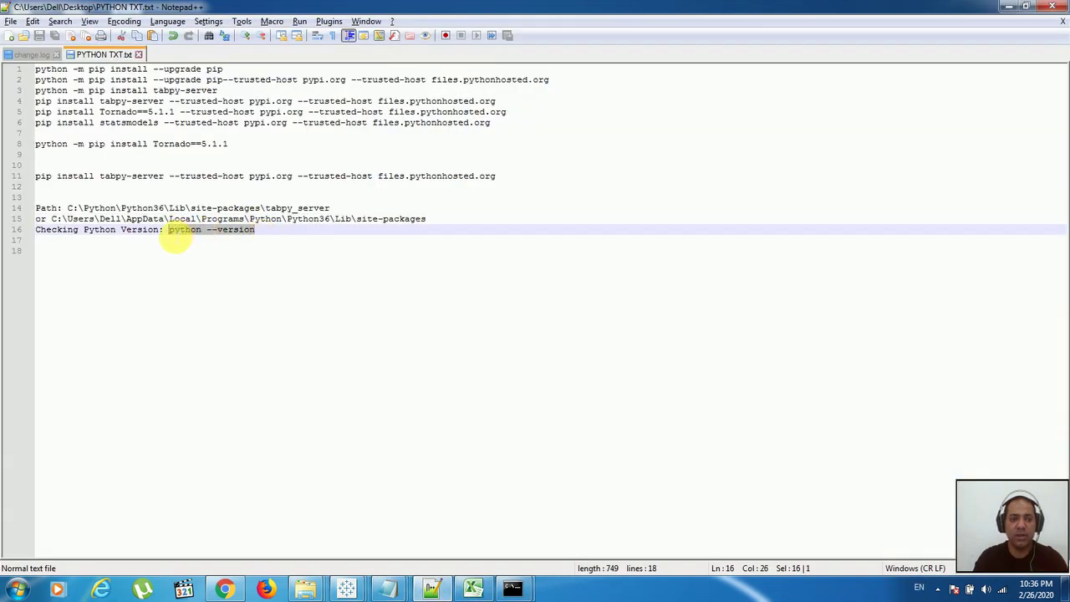
{"action": "key", "text": "alt+Tab"}
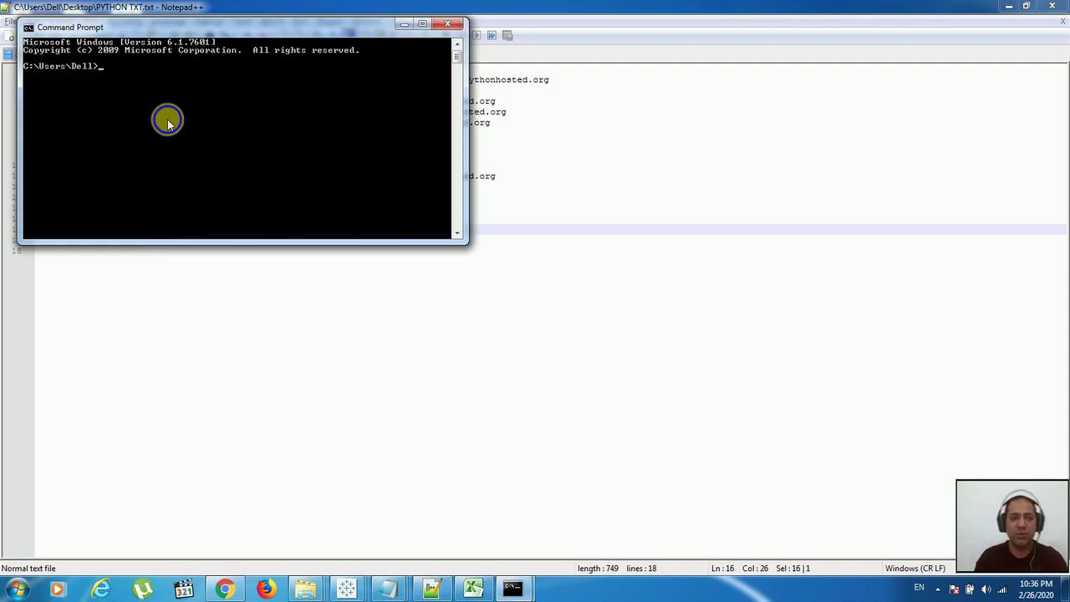
{"action": "right_click", "coordinate": [168, 122]}
{"action": "left_click", "coordinate": [237, 159]}
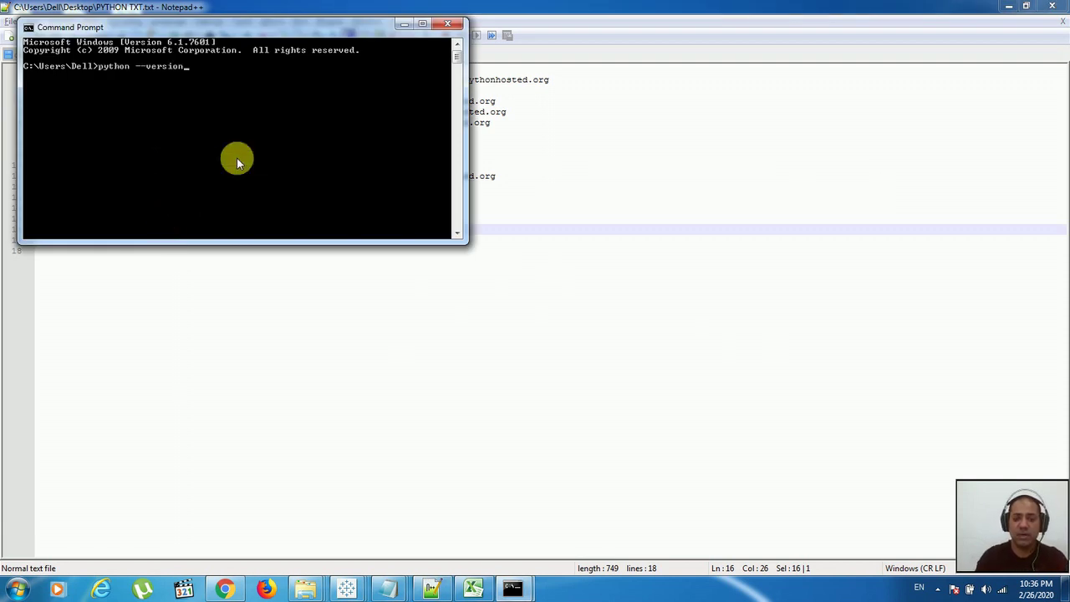
{"action": "key", "text": "Return"}
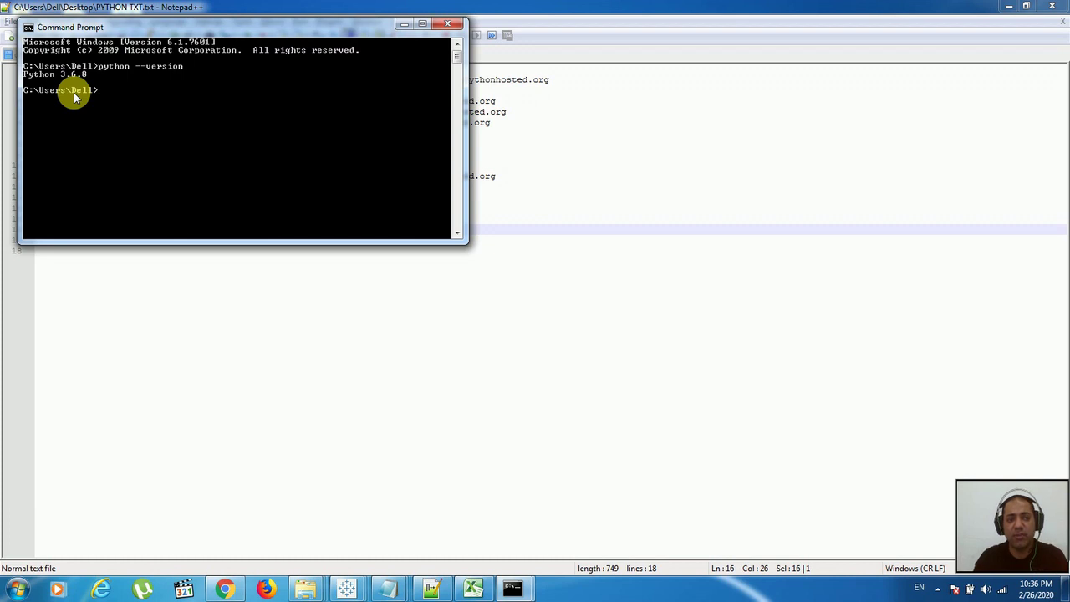
Run 'python -m pip install --upgrade pip' (already 20.0.2), then select the tabpy-server install command
{"action": "key", "text": "alt+Tab"}
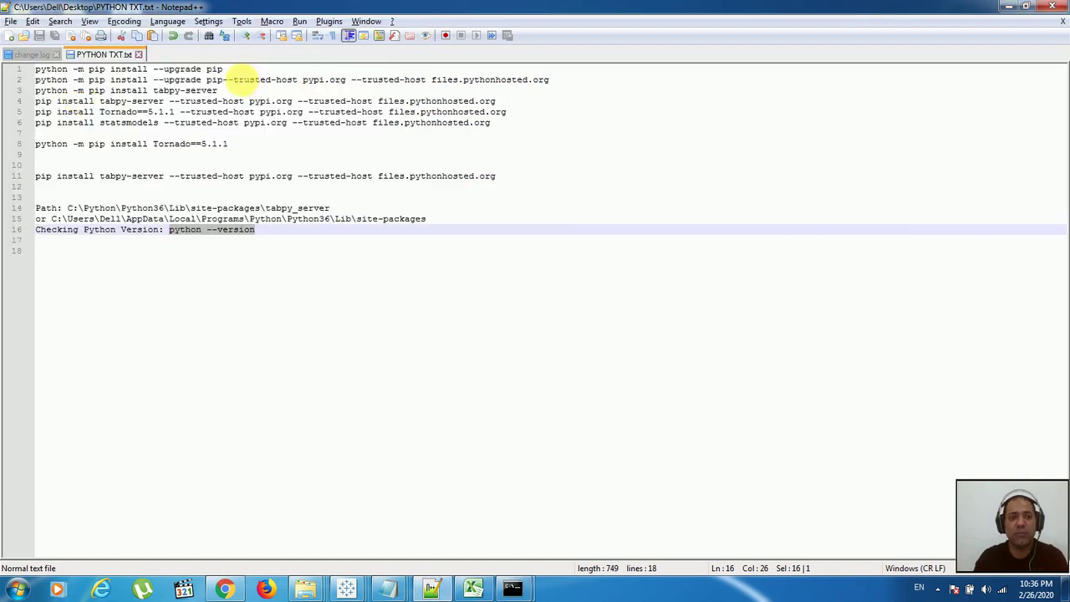
{"action": "left_click_drag", "start_coordinate": [224, 71], "coordinate": [37, 72]}
{"action": "key", "text": "ctrl+c"}
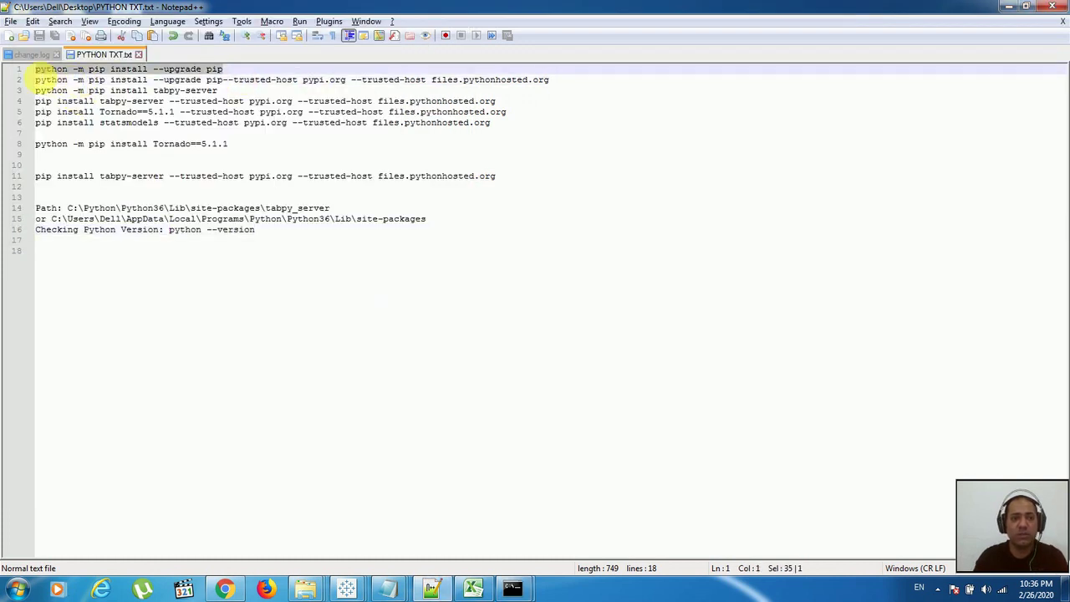
{"action": "key", "text": "alt+Tab"}
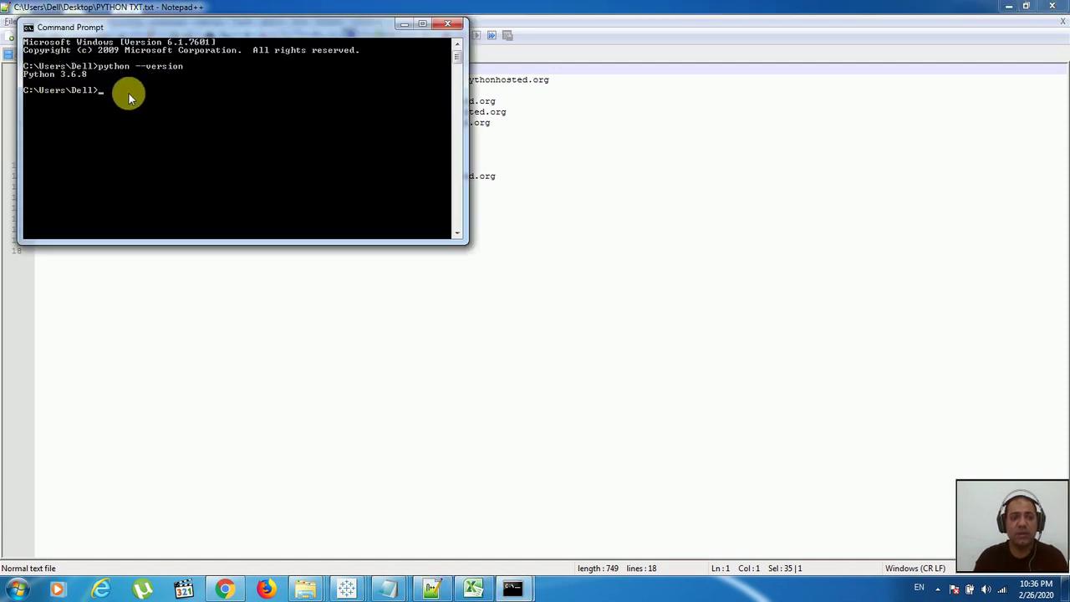
{"action": "right_click", "coordinate": [128, 91]}
{"action": "left_click", "coordinate": [178, 132]}
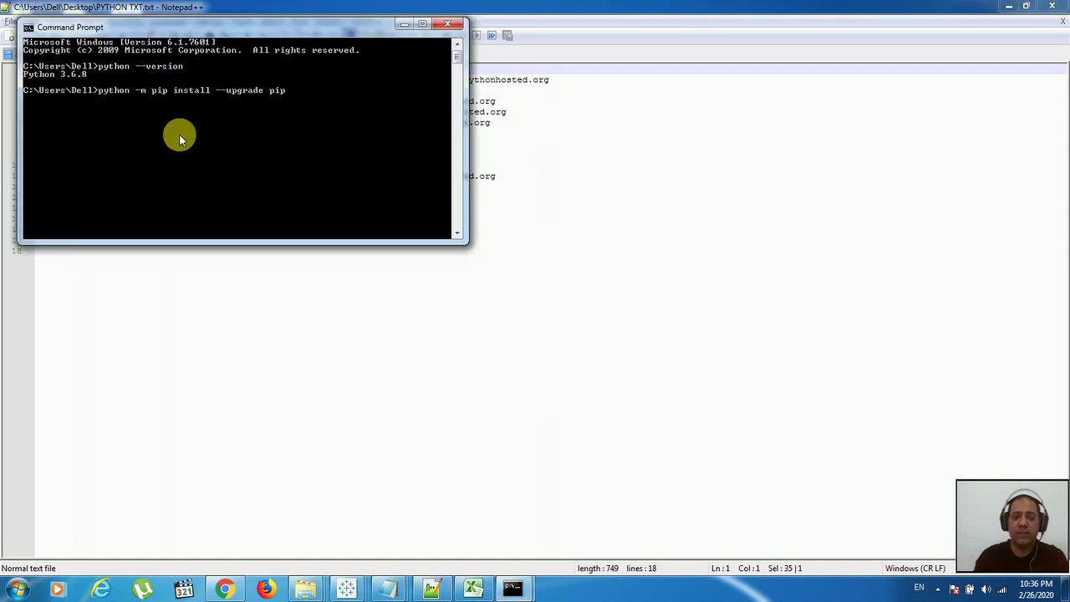
{"action": "key", "text": "Return"}
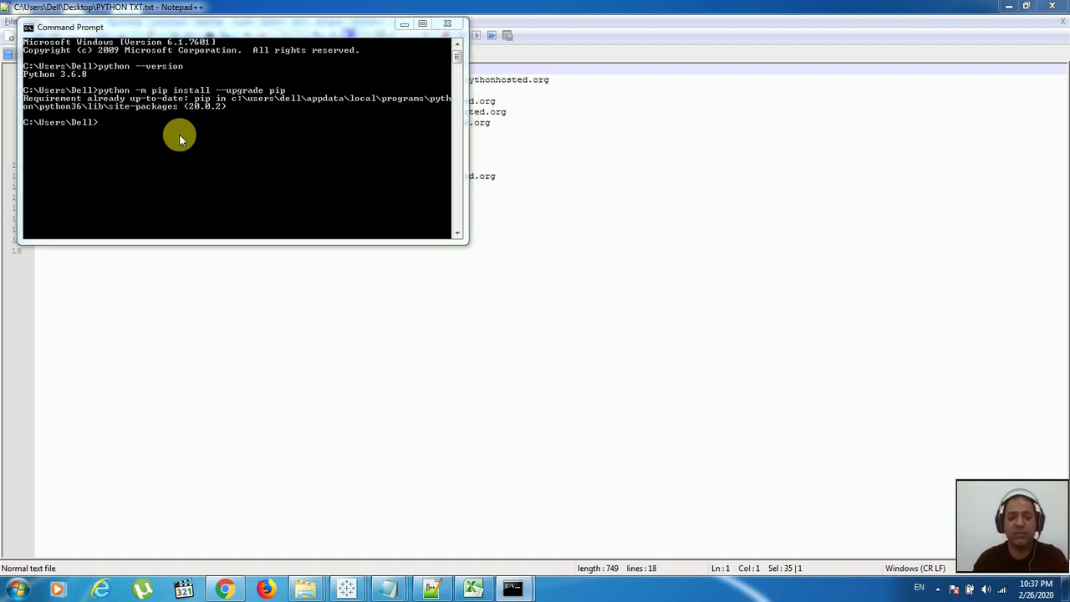
{"action": "key", "text": "alt+Tab"}
{"action": "left_click_drag", "start_coordinate": [234, 91], "coordinate": [42, 94]}
{"action": "key", "text": "ctrl+c"}
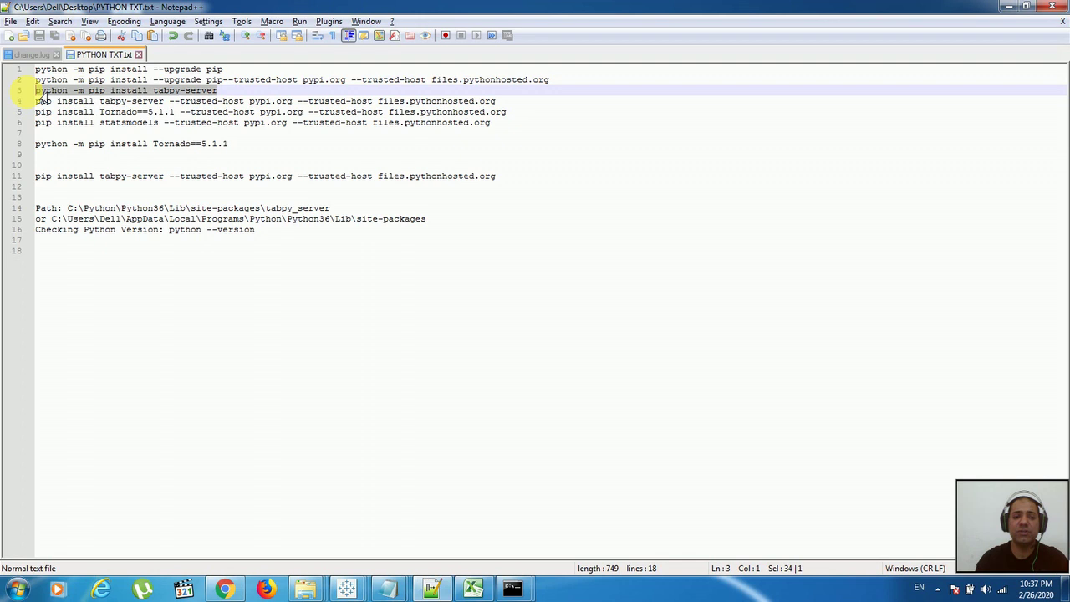
Run the pasted tabpy-server install command, with all requirements already satisfied, then select Tornado on line 5
{"action": "key", "text": "alt+Tab"}
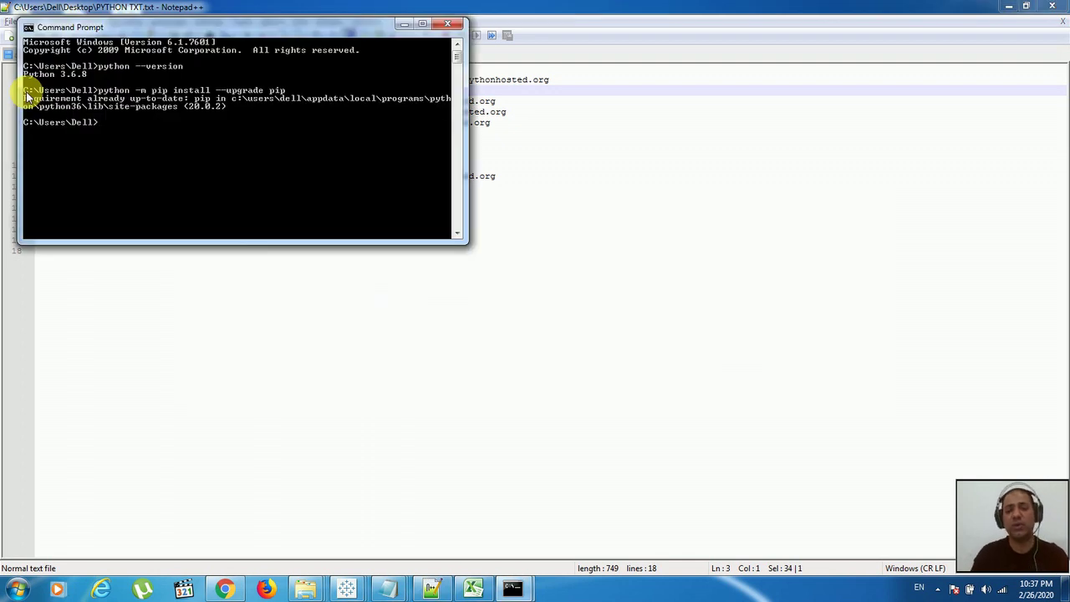
{"action": "right_click", "coordinate": [111, 122]}
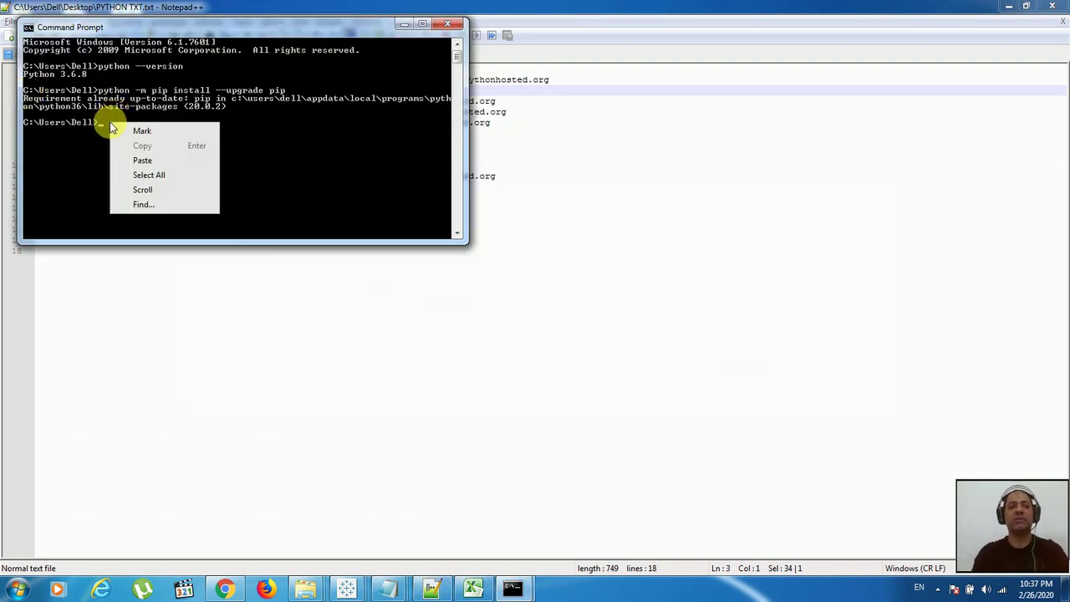
{"action": "left_click", "coordinate": [159, 161]}
{"action": "key", "text": "Return"}
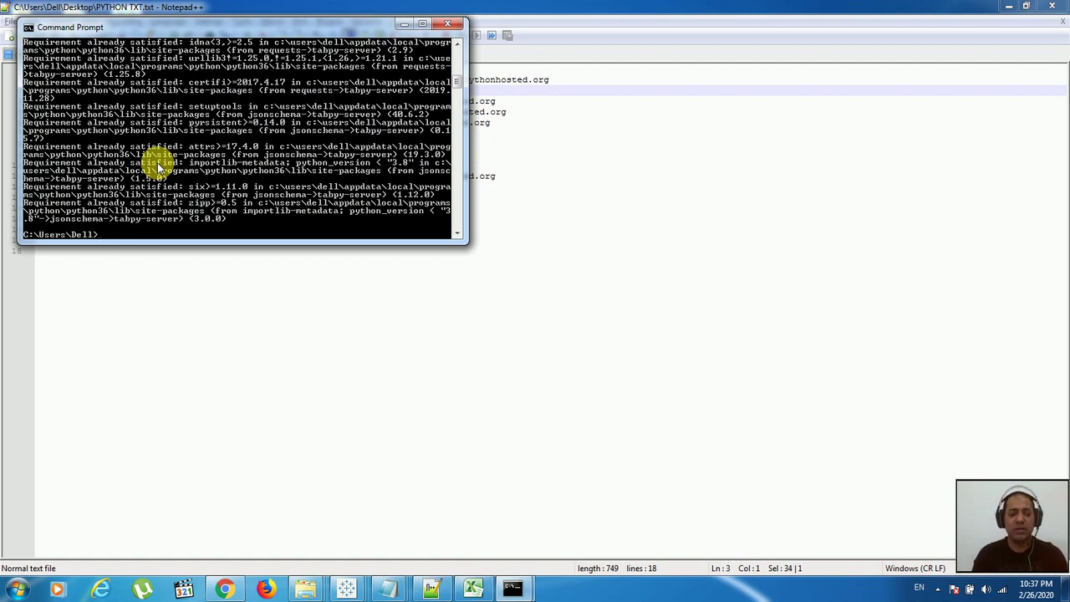
{"action": "key", "text": "alt+Tab"}
{"action": "key", "text": "alt+Tab"}
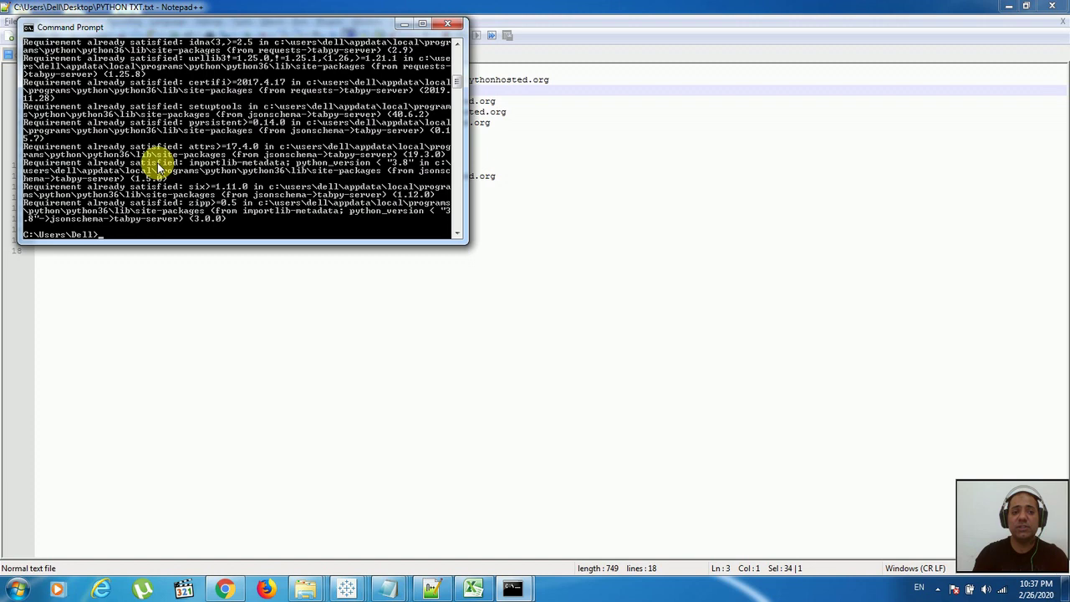
{"action": "key", "text": "alt+Tab"}
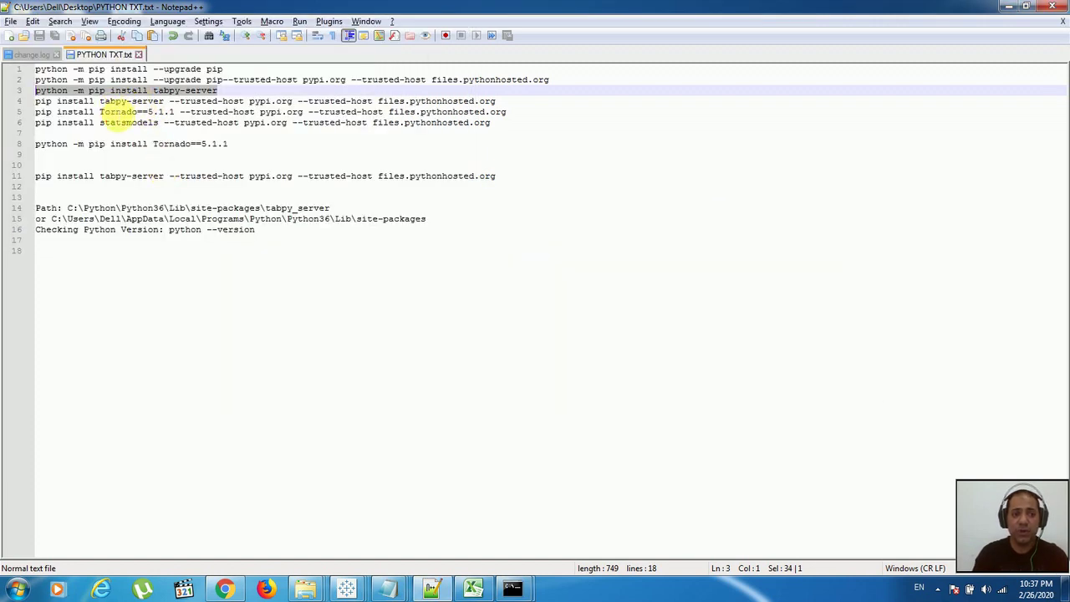
{"action": "double_click", "coordinate": [115, 112]}
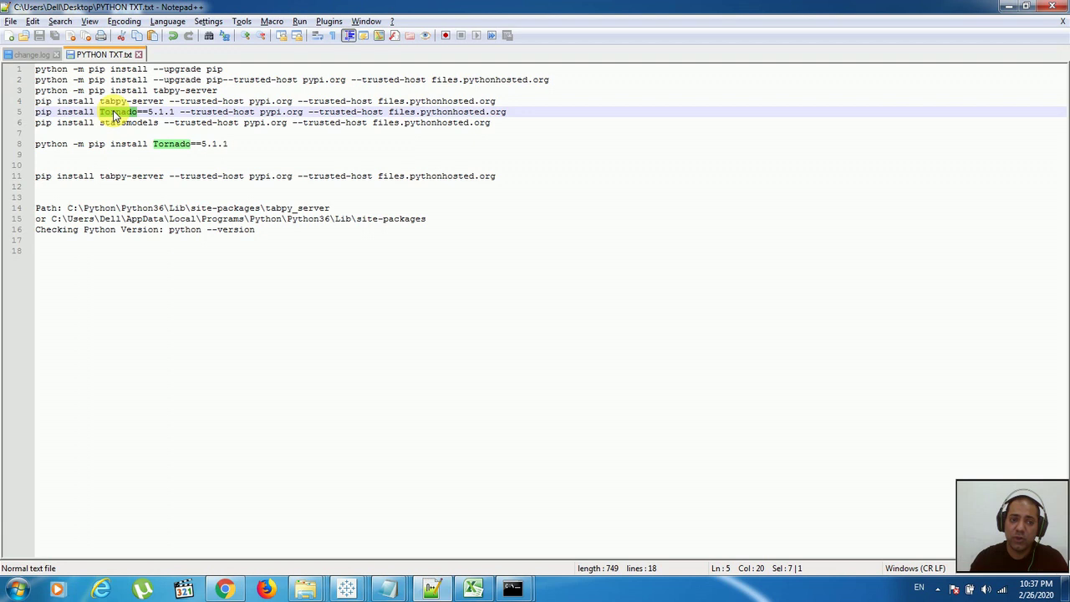
Run 'pip install Tornado==5.1.1', which fails with a launcher error about Pentaho's python.exe
{"action": "left_click_drag", "start_coordinate": [176, 112], "coordinate": [47, 117]}
{"action": "key", "text": "ctrl+c"}
{"action": "key", "text": "alt+Tab"}
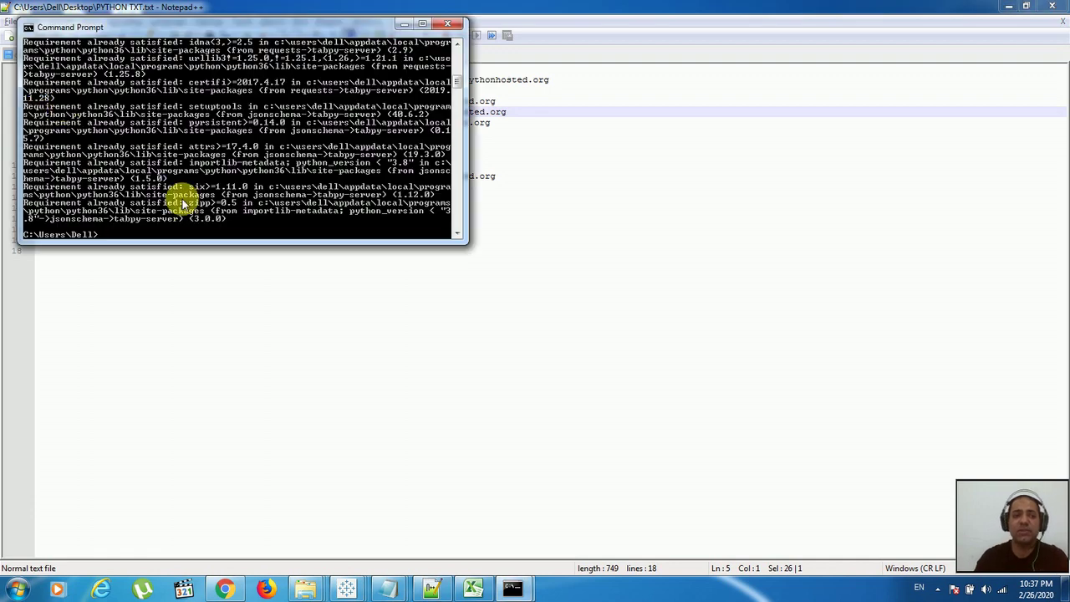
{"action": "right_click", "coordinate": [120, 235]}
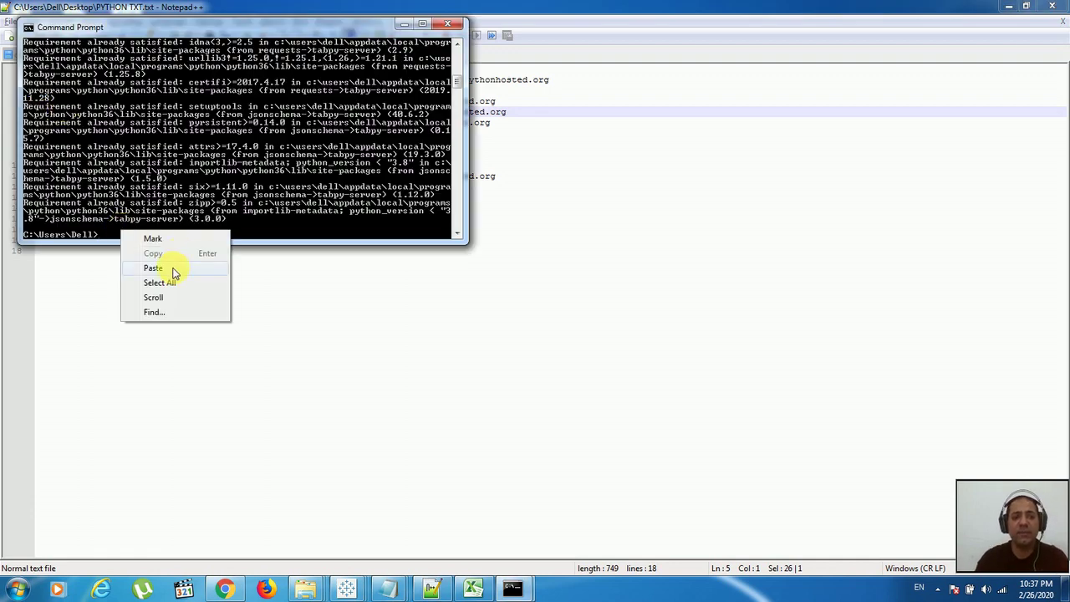
{"action": "left_click", "coordinate": [174, 270]}
{"action": "key", "text": "Return"}
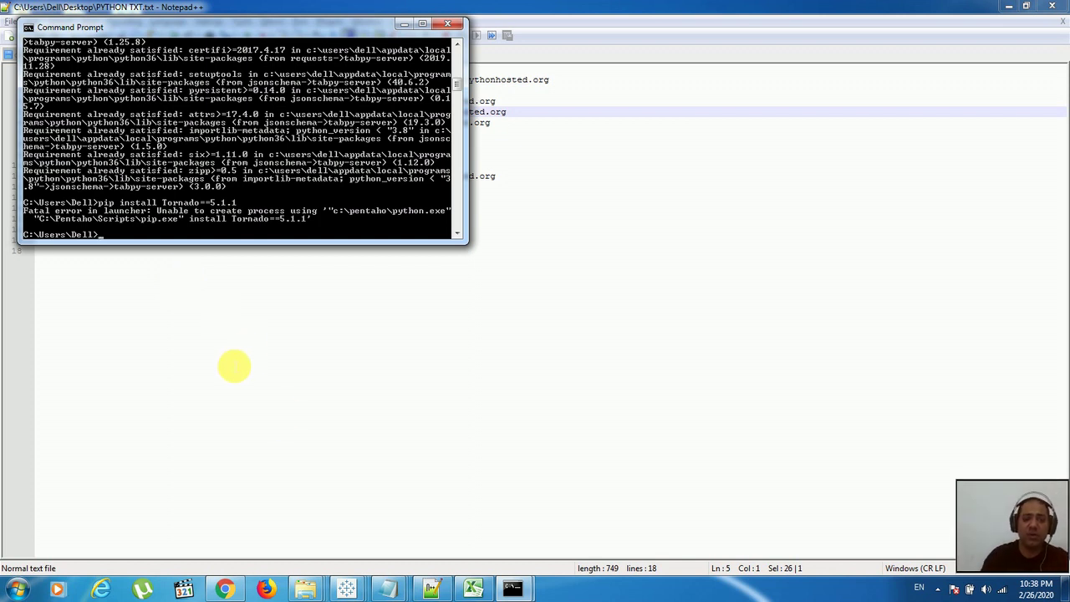
Compare the Python36 paths on lines 14–15 and copy the AppData site-packages path on line 15
{"action": "left_click", "coordinate": [300, 376]}
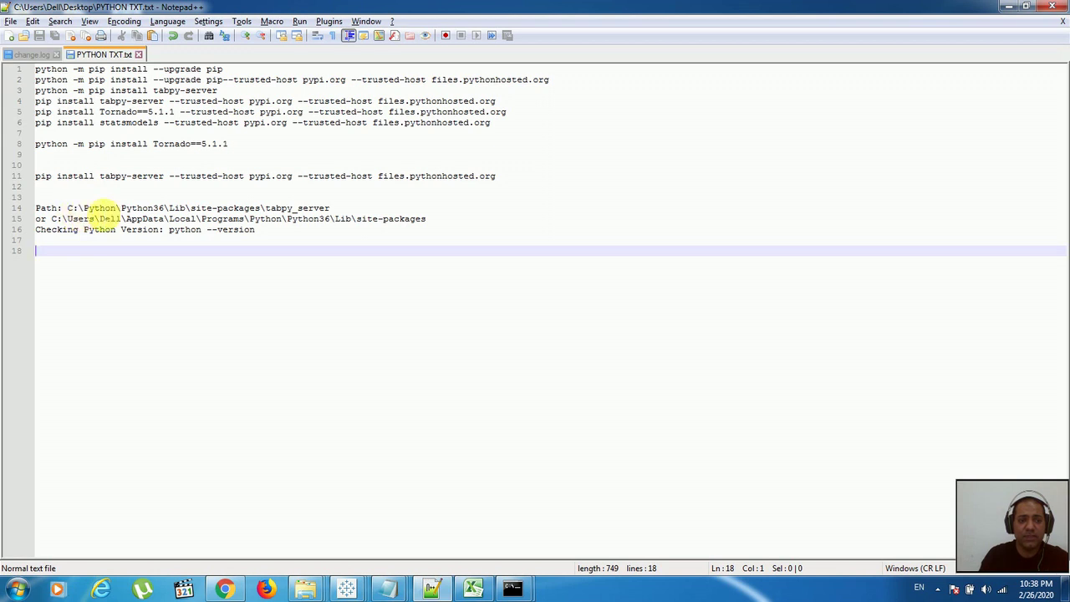
{"action": "double_click", "coordinate": [98, 208]}
{"action": "left_click", "coordinate": [139, 209]}
{"action": "double_click", "coordinate": [139, 209]}
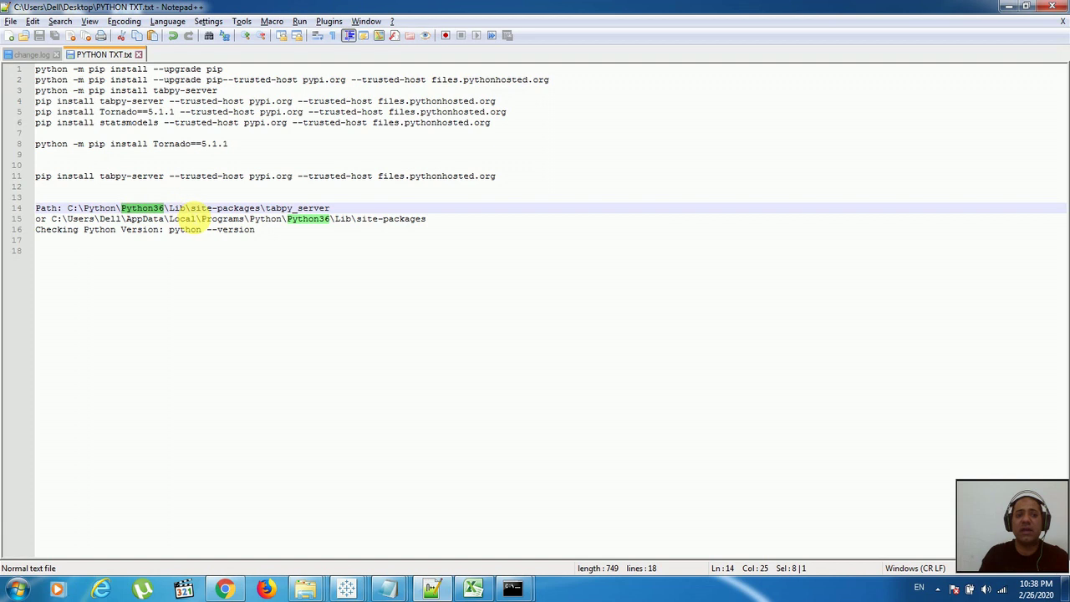
{"action": "double_click", "coordinate": [178, 208]}
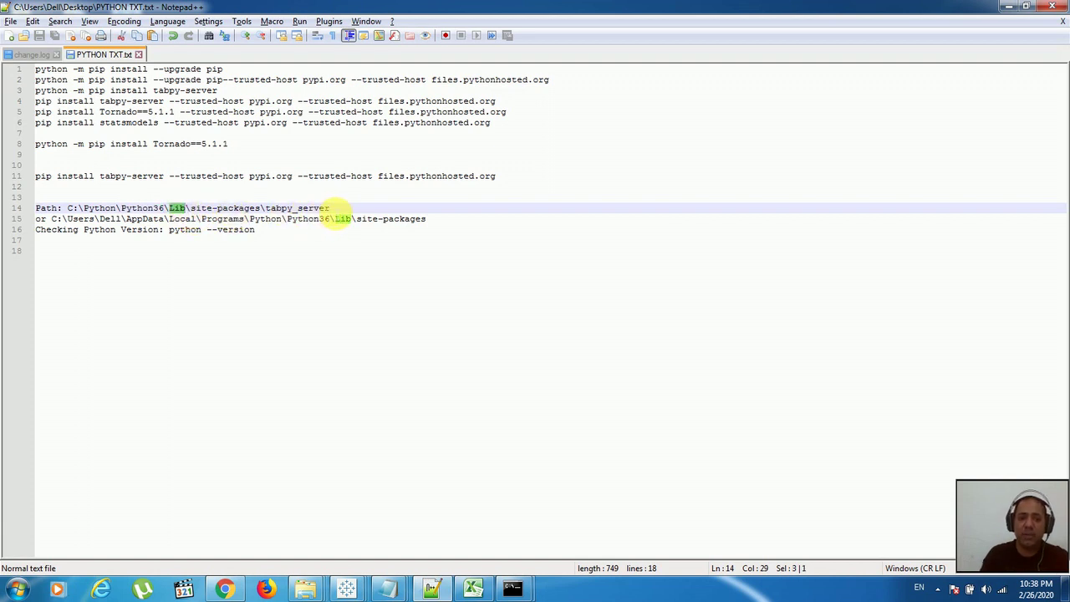
{"action": "left_click_drag", "start_coordinate": [330, 208], "coordinate": [153, 208]}
{"action": "left_click", "coordinate": [247, 263]}
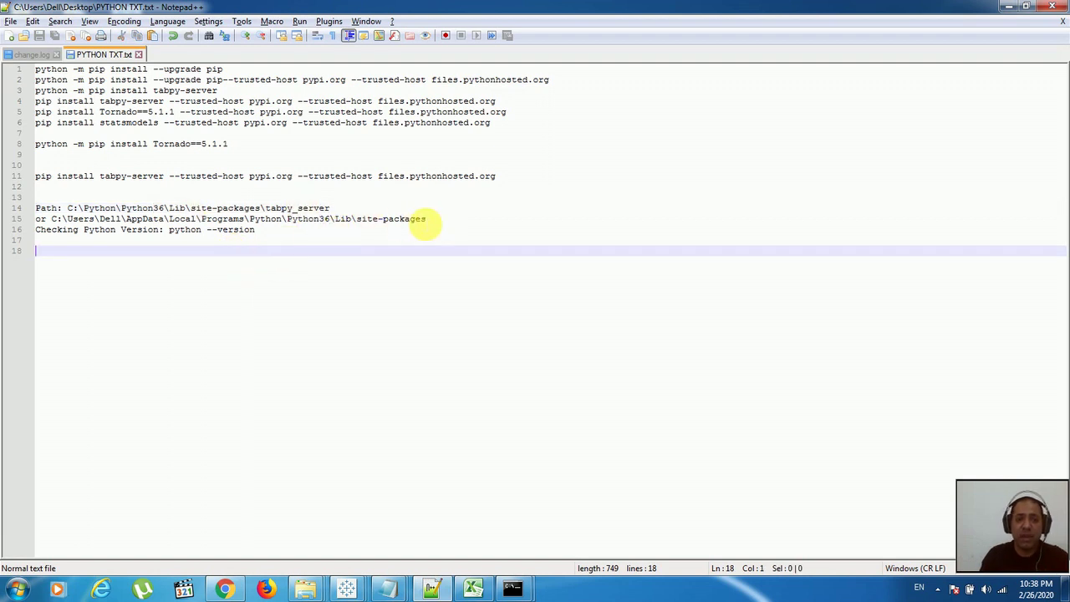
{"action": "left_click_drag", "start_coordinate": [426, 219], "coordinate": [52, 219]}
{"action": "key", "text": "ctrl+c"}
{"action": "key", "text": "alt+Tab"}
{"action": "key", "text": "alt+Tab"}
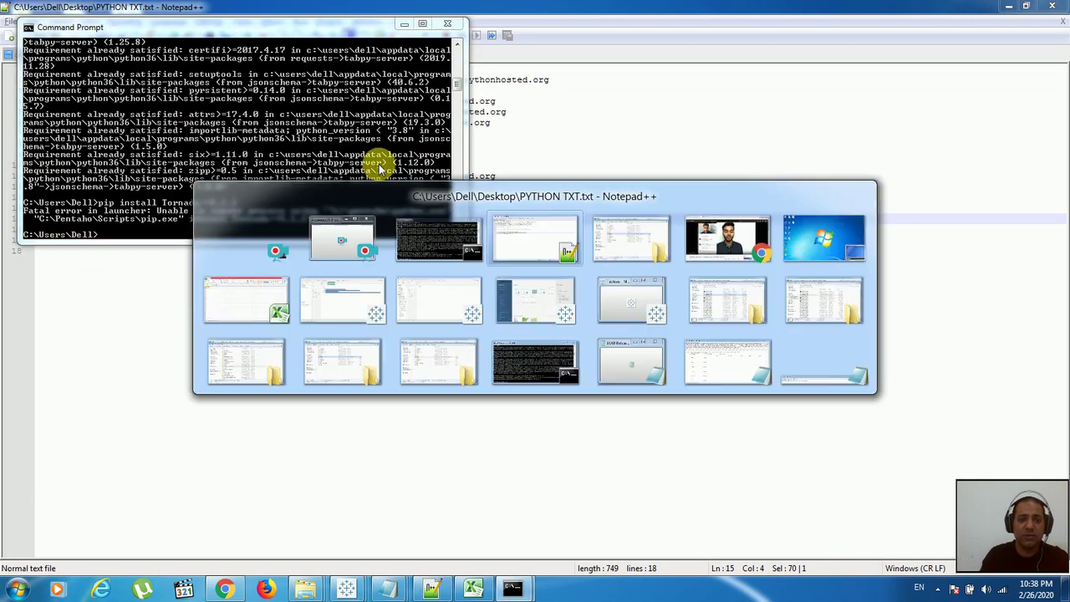
Open a new Explorer window at the pasted site-packages folder path
{"action": "right_click", "coordinate": [308, 588]}
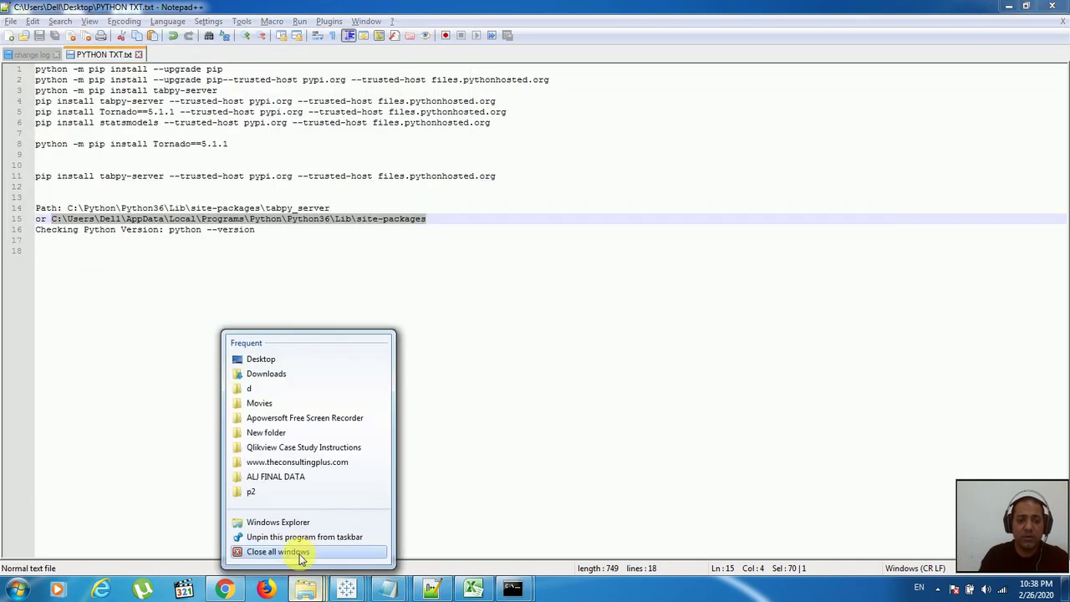
{"action": "left_click", "coordinate": [287, 518]}
{"action": "left_click", "coordinate": [259, 115]}
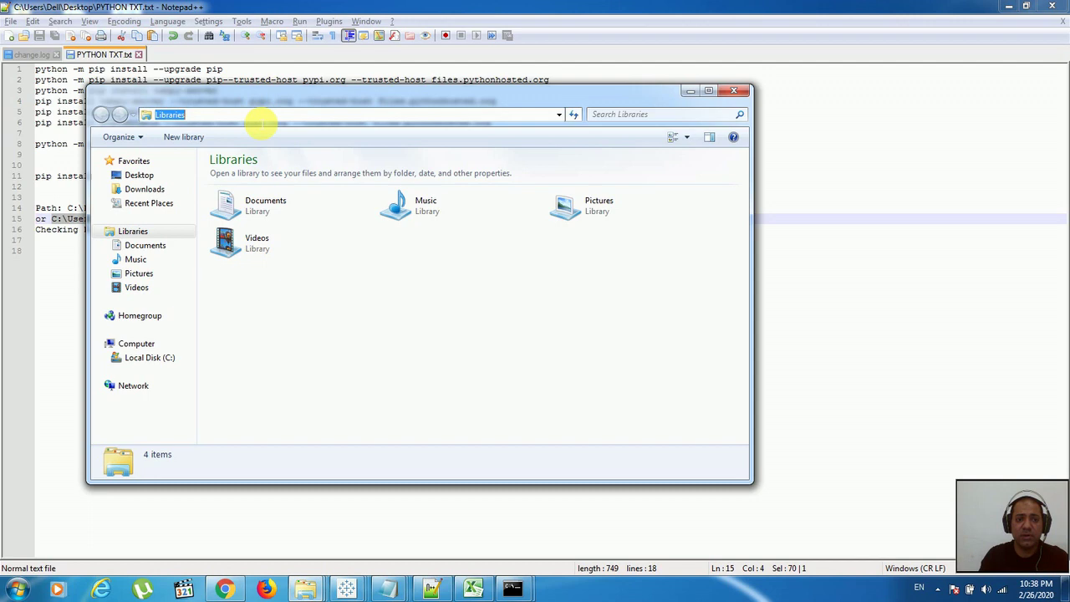
{"action": "key", "text": "ctrl+v"}
{"action": "key", "text": "Return"}
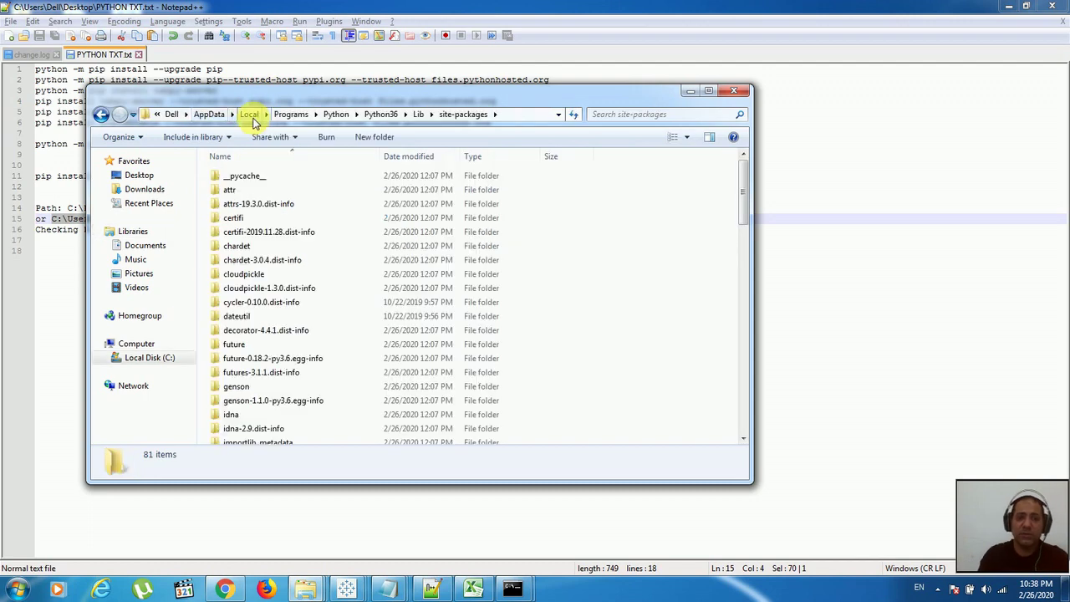
Open the tabpy_server folder and run its startup batch file, starting TabPy on port 9004
{"action": "left_click", "coordinate": [306, 205]}
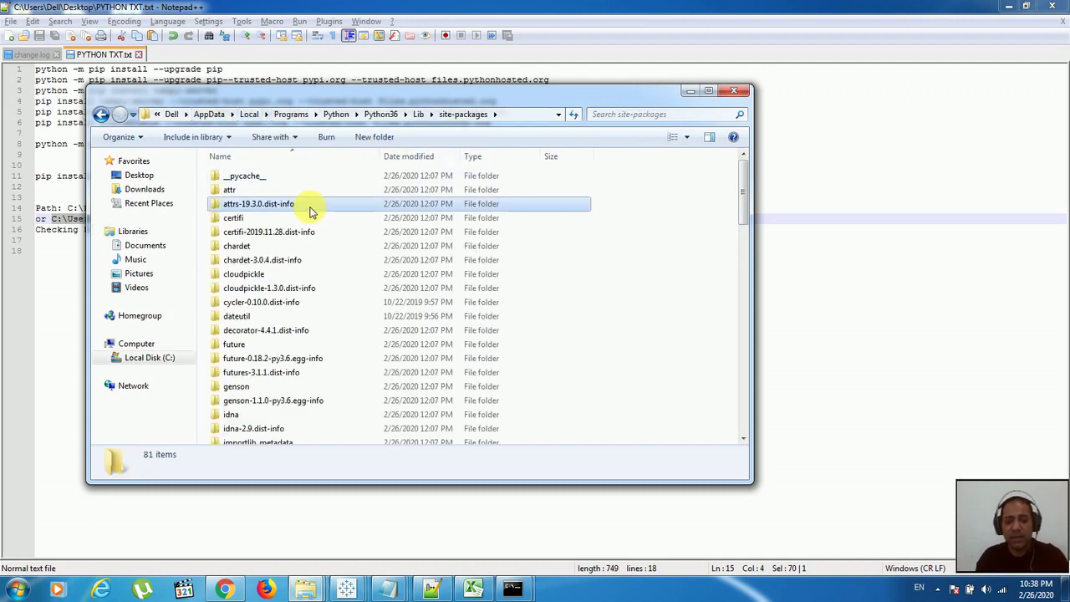
{"action": "type", "text": "tabpy"}
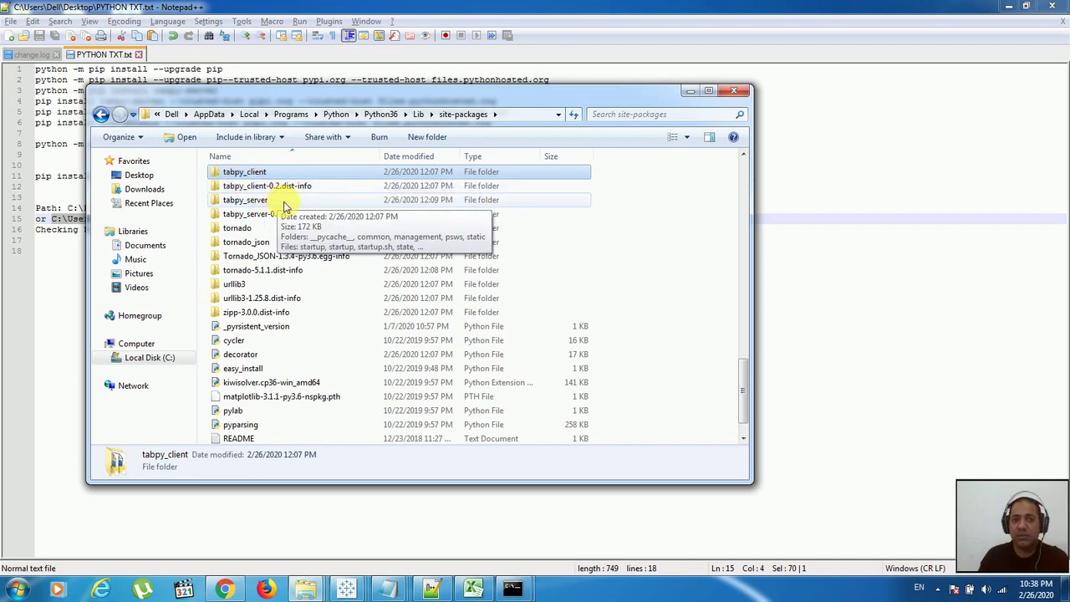
{"action": "double_click", "coordinate": [265, 201]}
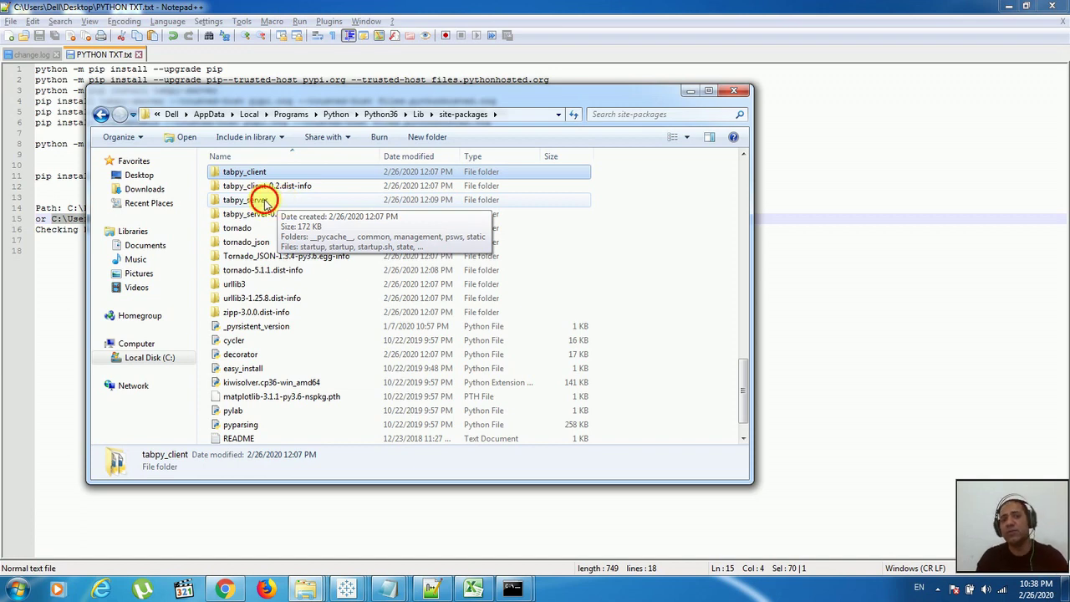
{"action": "double_click", "coordinate": [268, 245]}
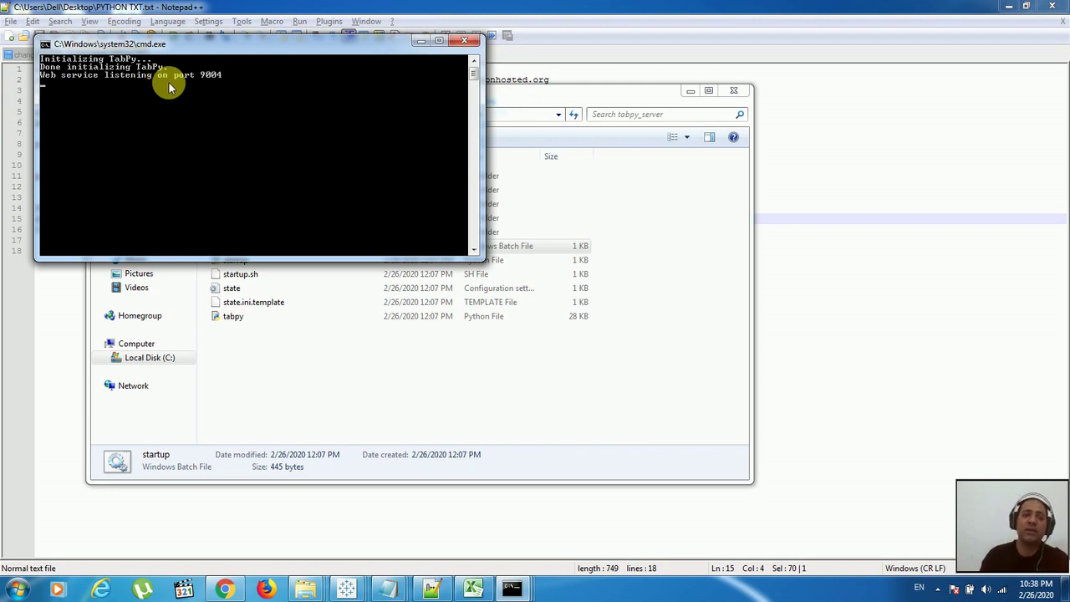
Switch to Tableau and connect to the car sales Excel workbook in Desktop > d
{"action": "left_click", "coordinate": [809, 284]}
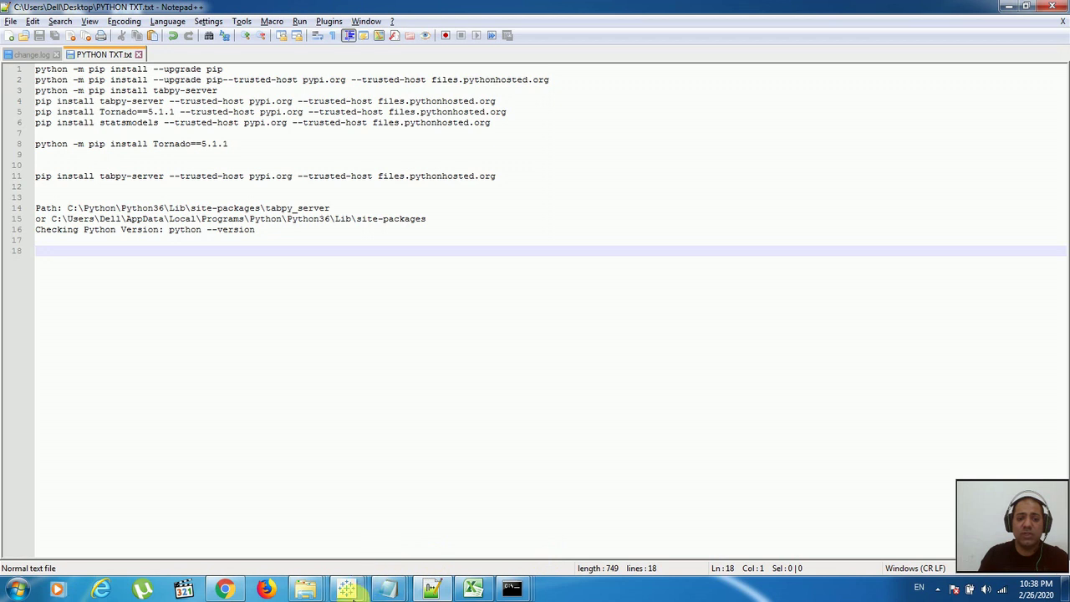
{"action": "left_click", "coordinate": [347, 589]}
{"action": "left_click", "coordinate": [609, 530]}
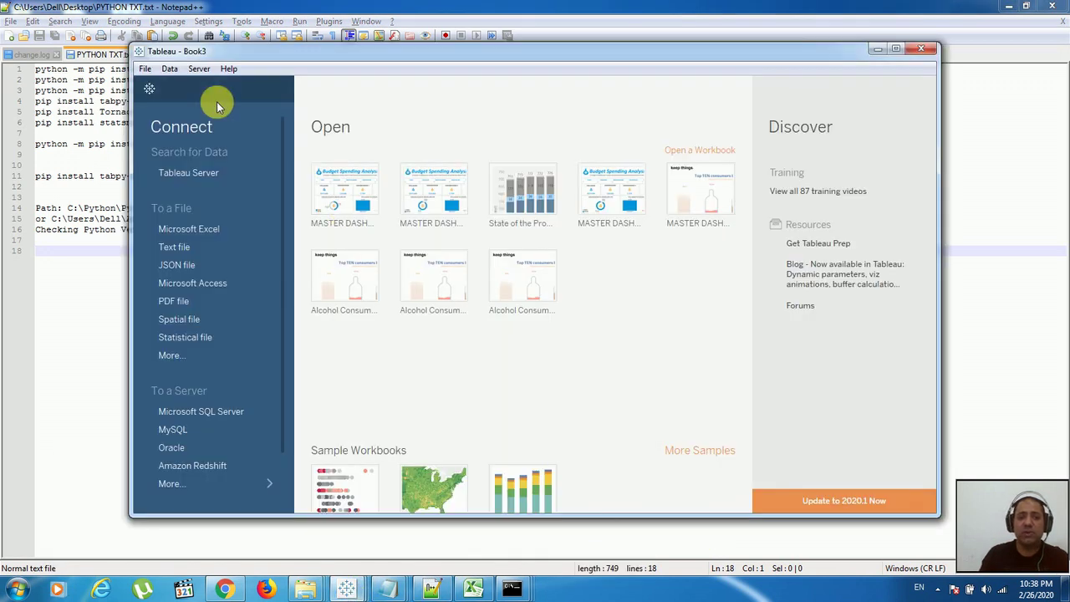
{"action": "left_click", "coordinate": [214, 231]}
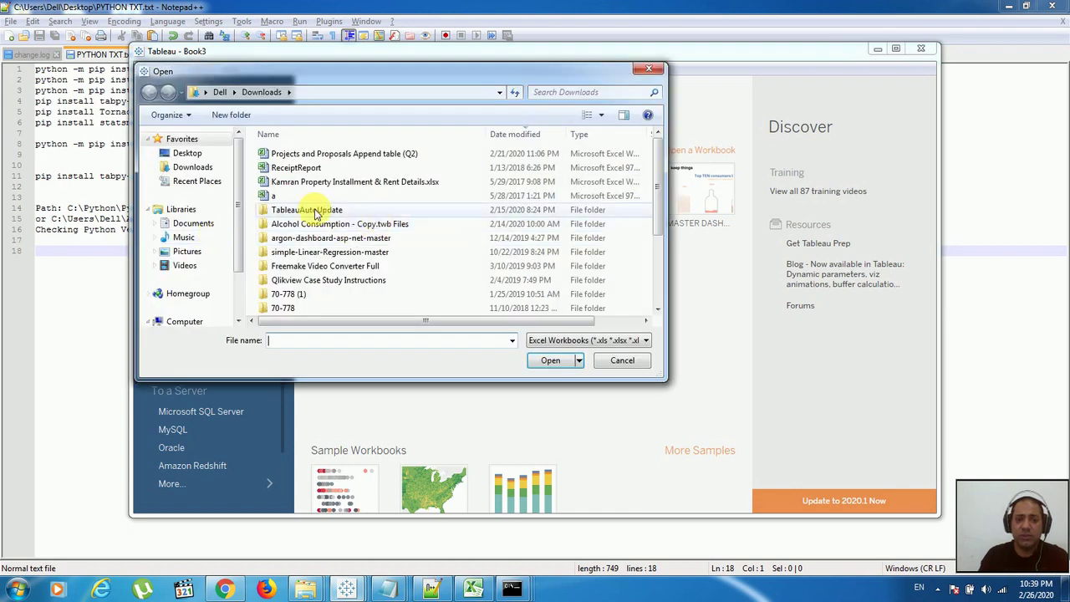
{"action": "left_click", "coordinate": [203, 167]}
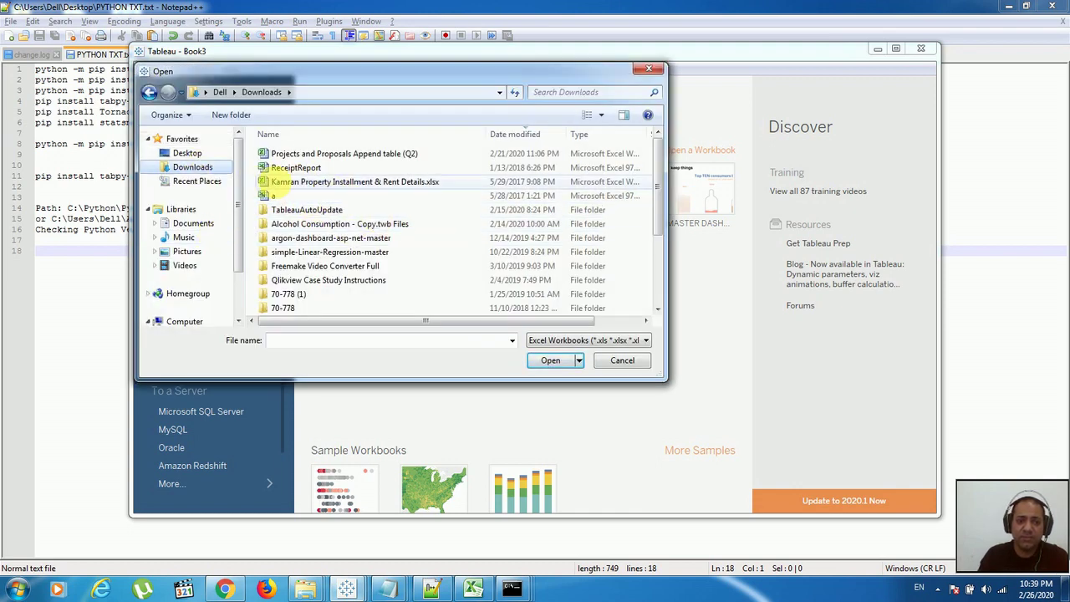
{"action": "left_click", "coordinate": [188, 154]}
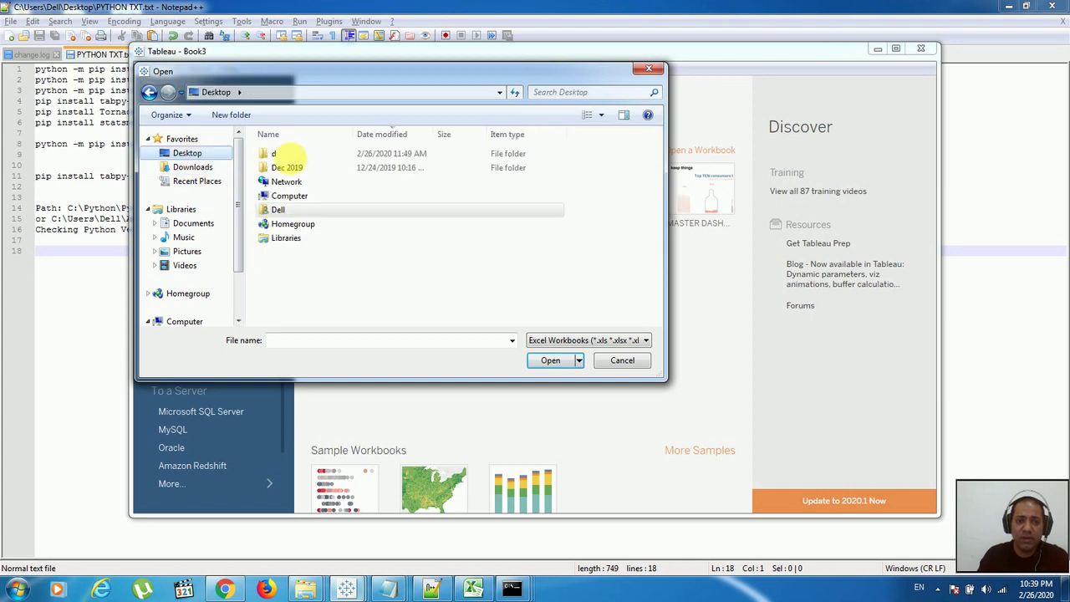
{"action": "double_click", "coordinate": [275, 155]}
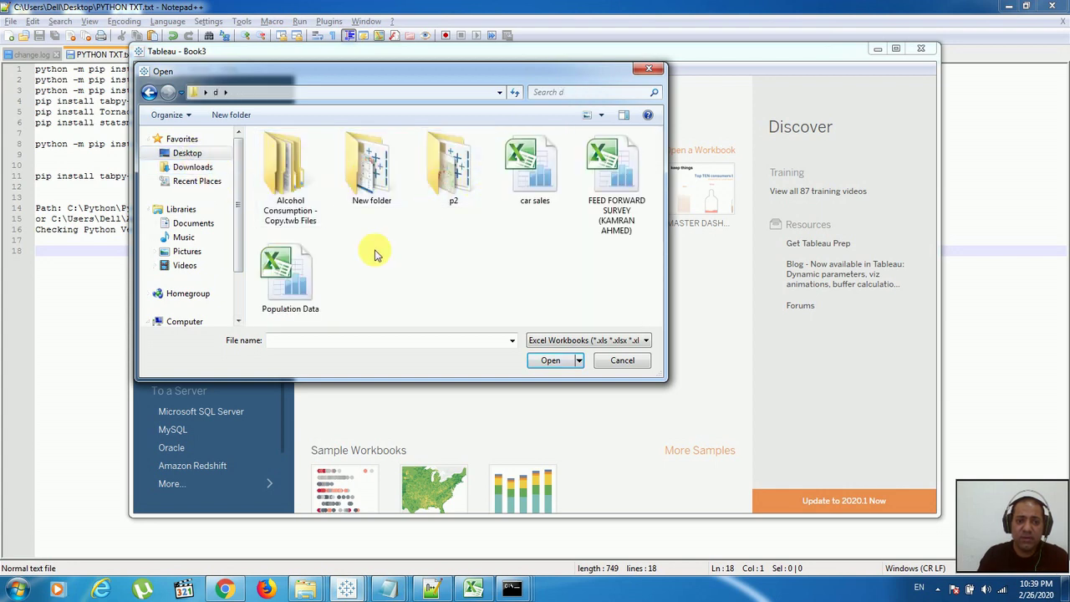
{"action": "double_click", "coordinate": [528, 167]}
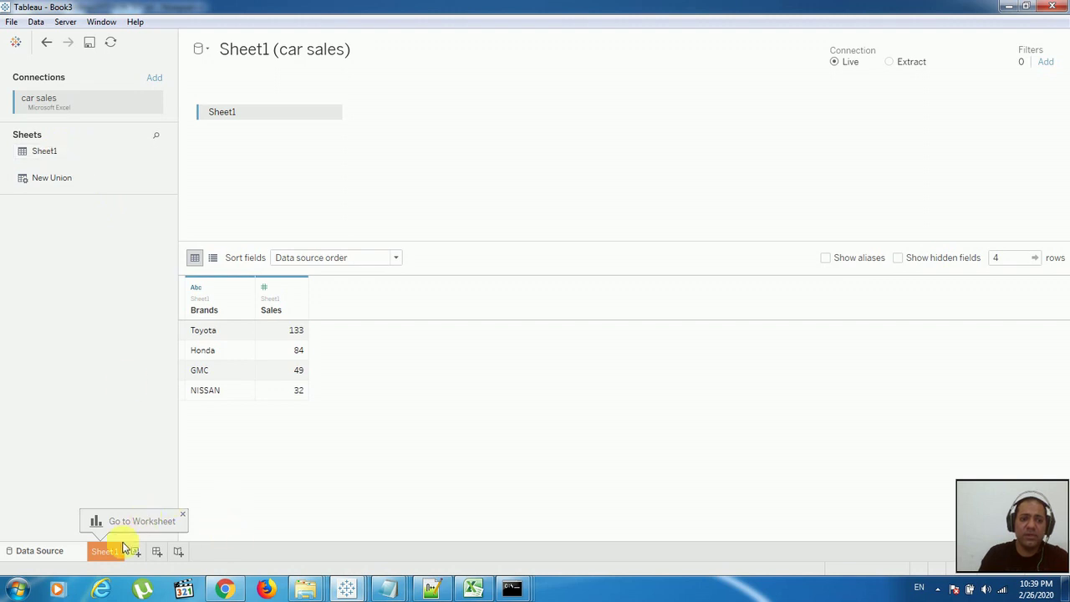
Go to the empty Sheet 1 worksheet and open Help > Settings and Performance
{"action": "left_click", "coordinate": [123, 548]}
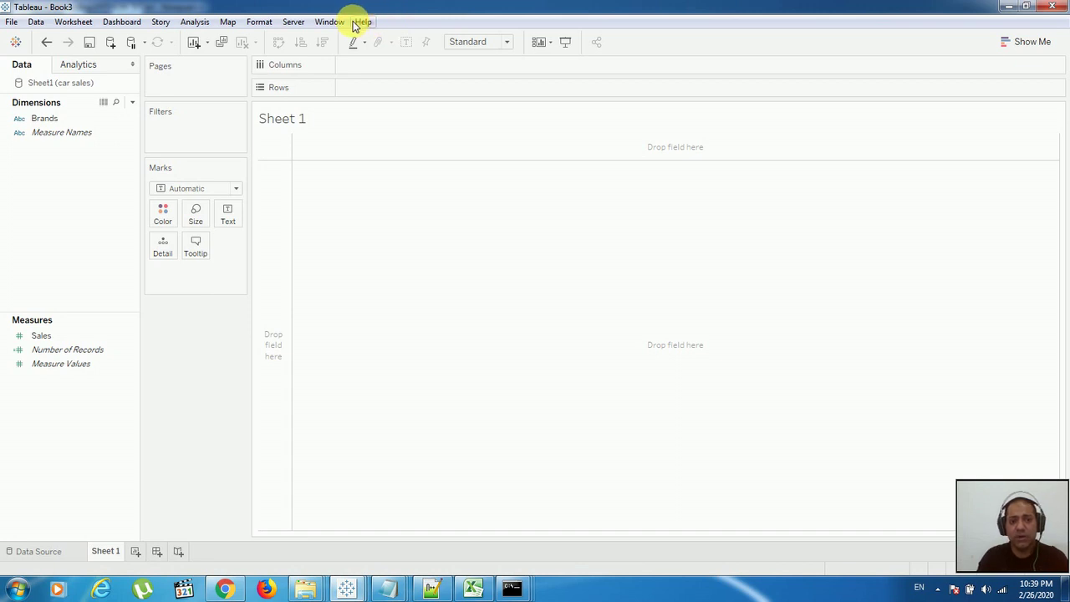
{"action": "left_click", "coordinate": [364, 23]}
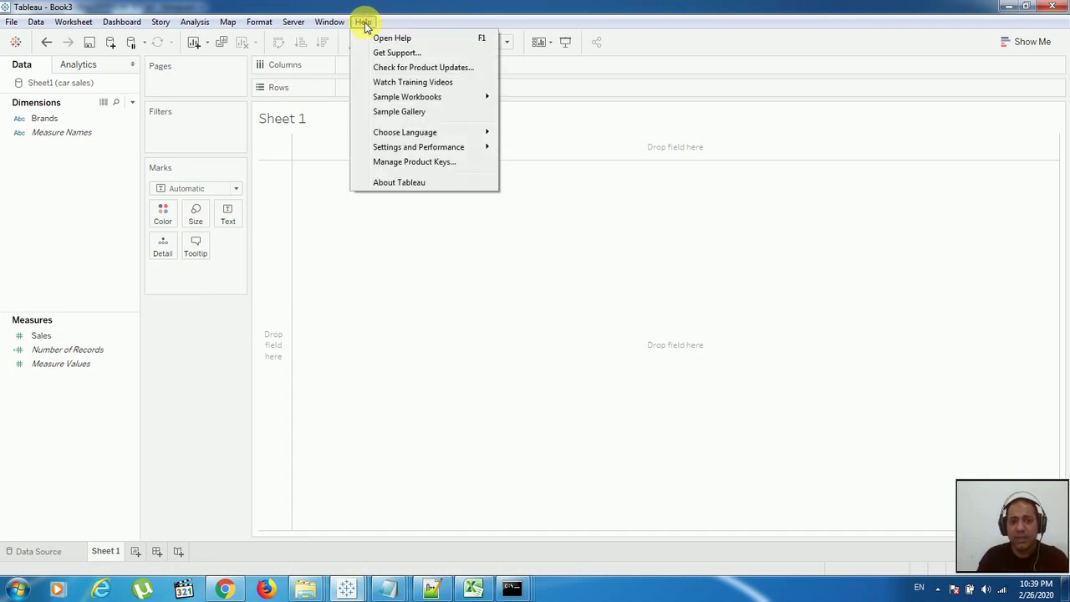
{"action": "mouse_move", "coordinate": [454, 149]}
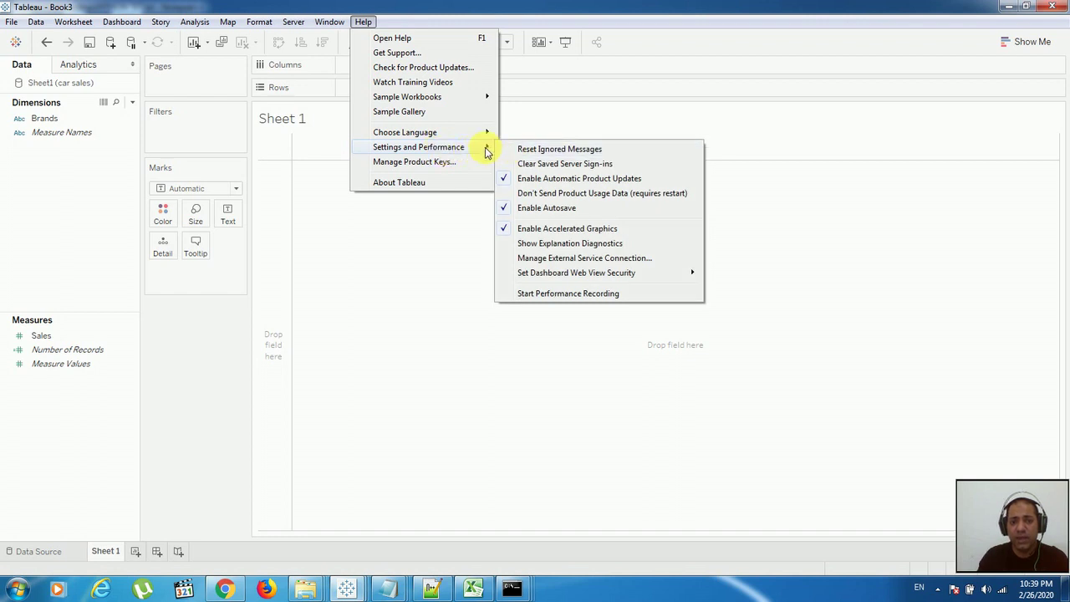
Set up a TabPy external service on localhost port 9004 with username sign-in ticked
{"action": "left_click", "coordinate": [569, 259]}
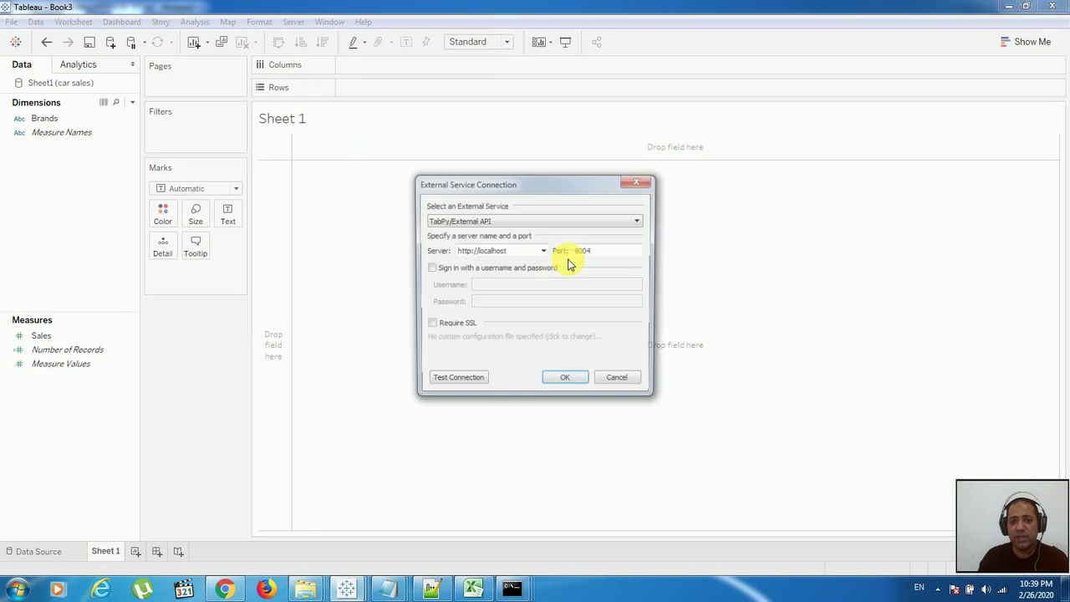
{"action": "left_click", "coordinate": [474, 222]}
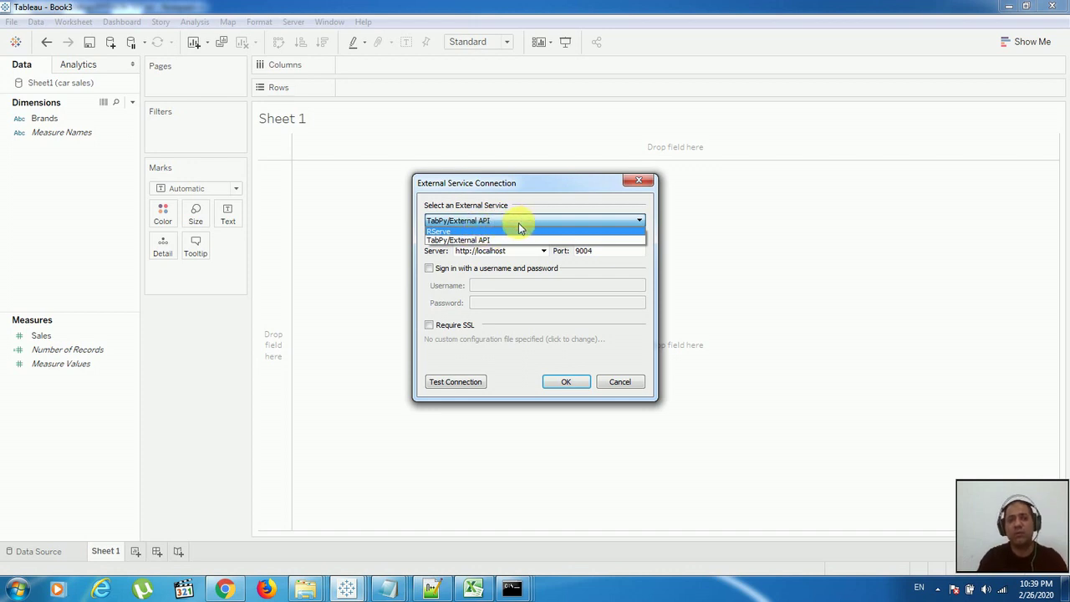
{"action": "left_click", "coordinate": [514, 268]}
{"action": "left_click", "coordinate": [520, 251]}
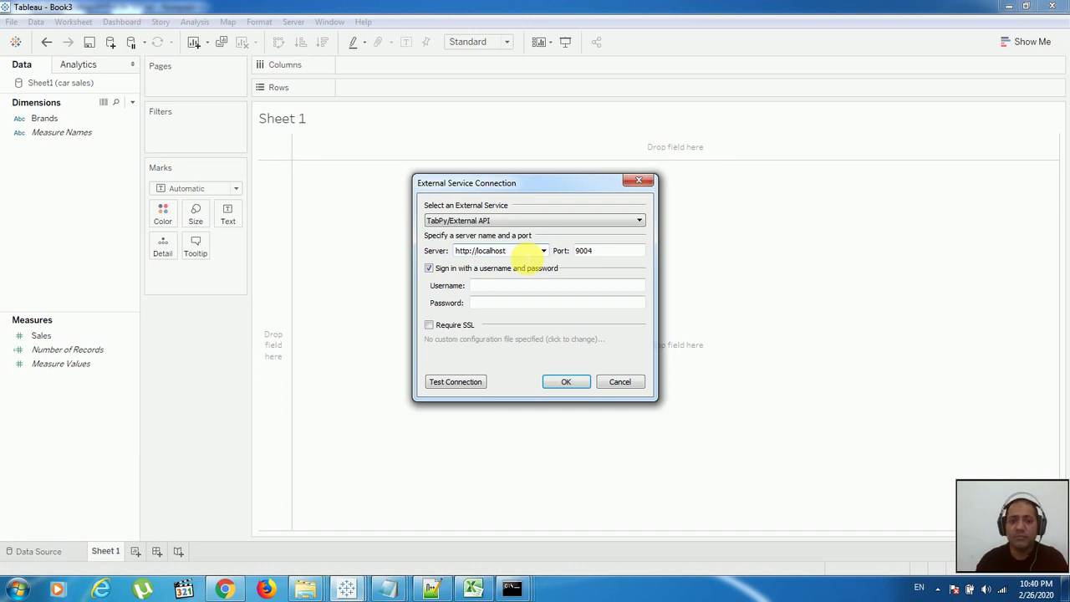
{"action": "left_click", "coordinate": [615, 250]}
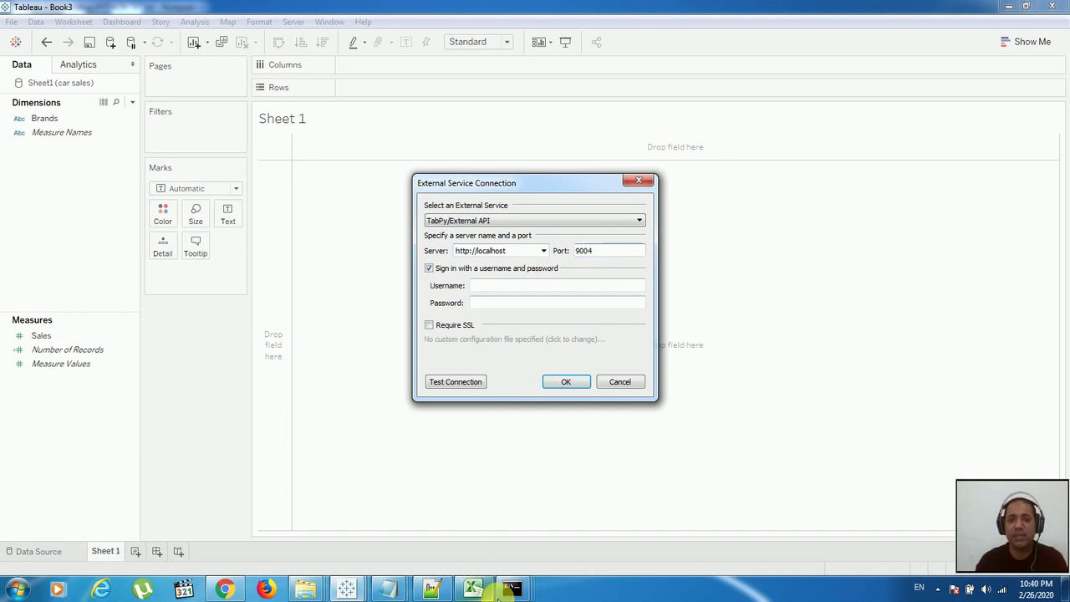
Confirm port 9004 in the TabPy console, then test the connection, getting a missing-username warning
{"action": "mouse_move", "coordinate": [502, 594]}
{"action": "left_click", "coordinate": [530, 542]}
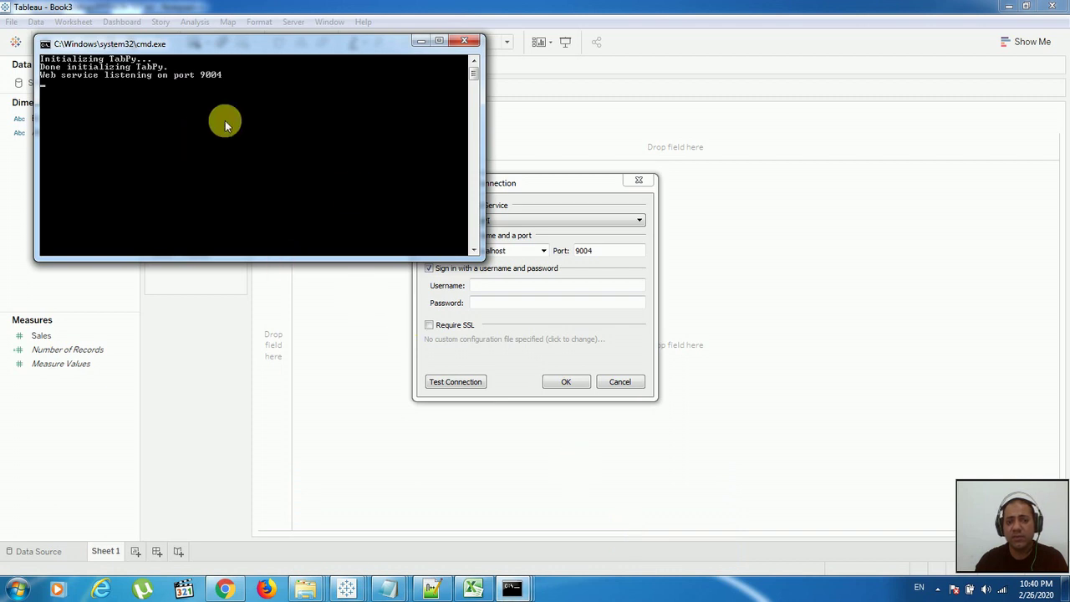
{"action": "left_click", "coordinate": [565, 324]}
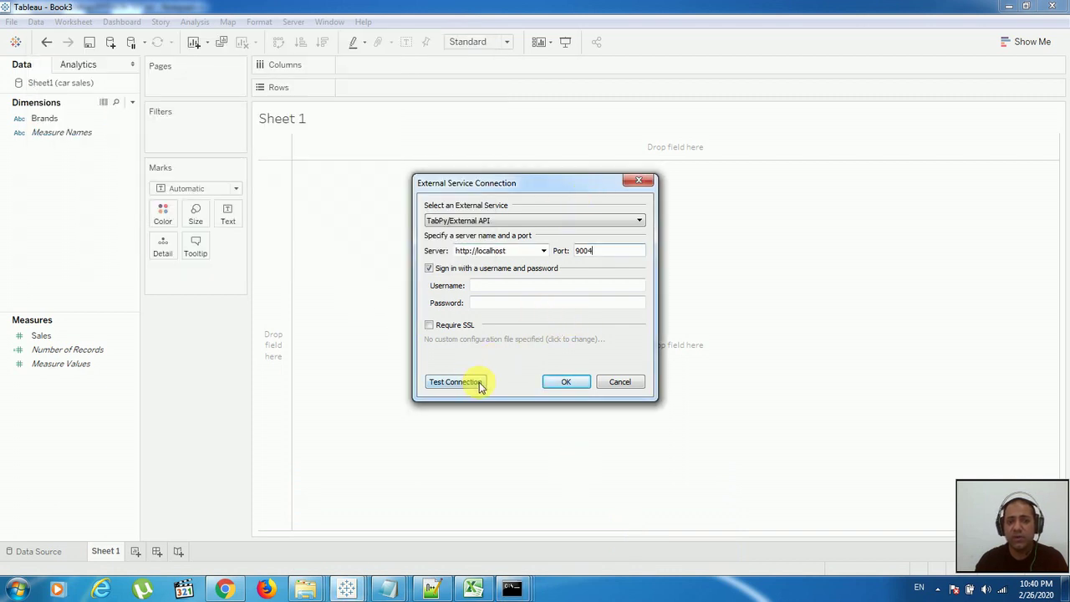
{"action": "left_click", "coordinate": [479, 385]}
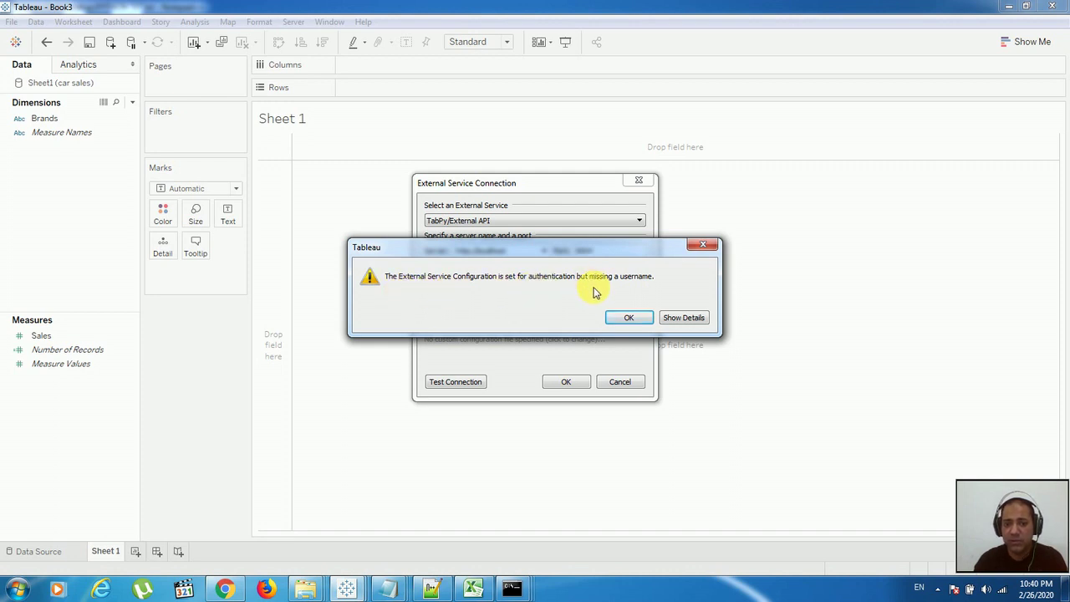
Dismiss the warning, untick username and password sign-in, and retest to get a successful connection
{"action": "left_click", "coordinate": [701, 244]}
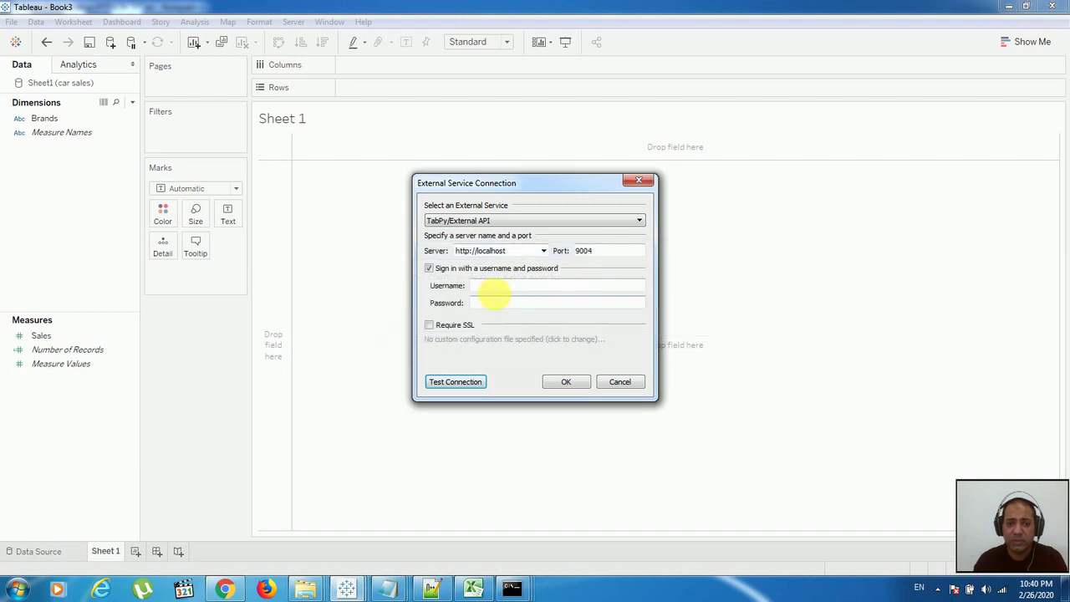
{"action": "left_click", "coordinate": [430, 269]}
{"action": "left_click", "coordinate": [442, 382]}
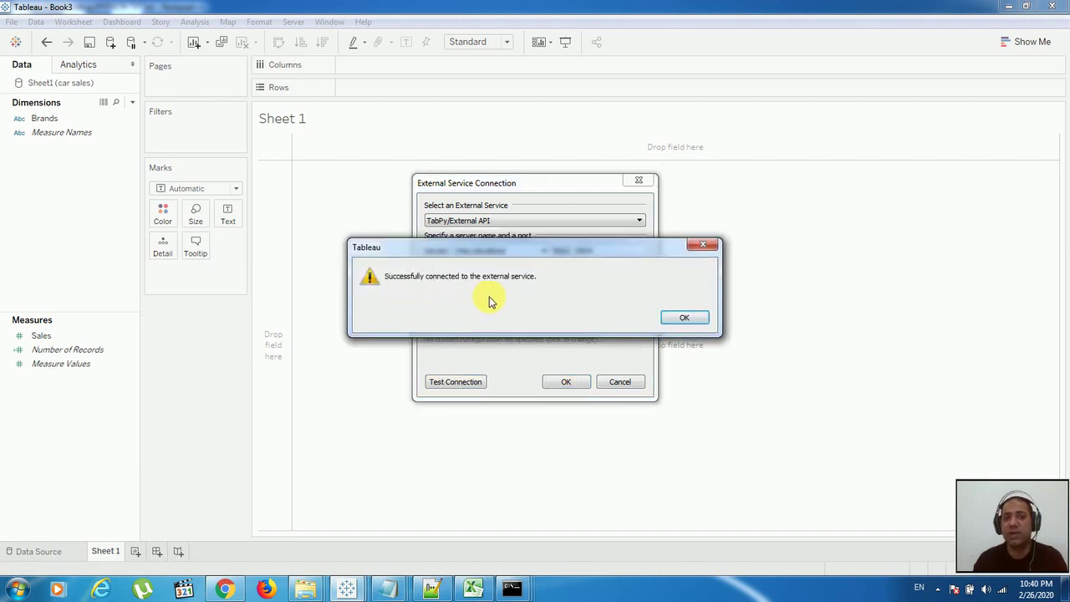
{"action": "left_click_drag", "start_coordinate": [557, 248], "coordinate": [558, 422]}
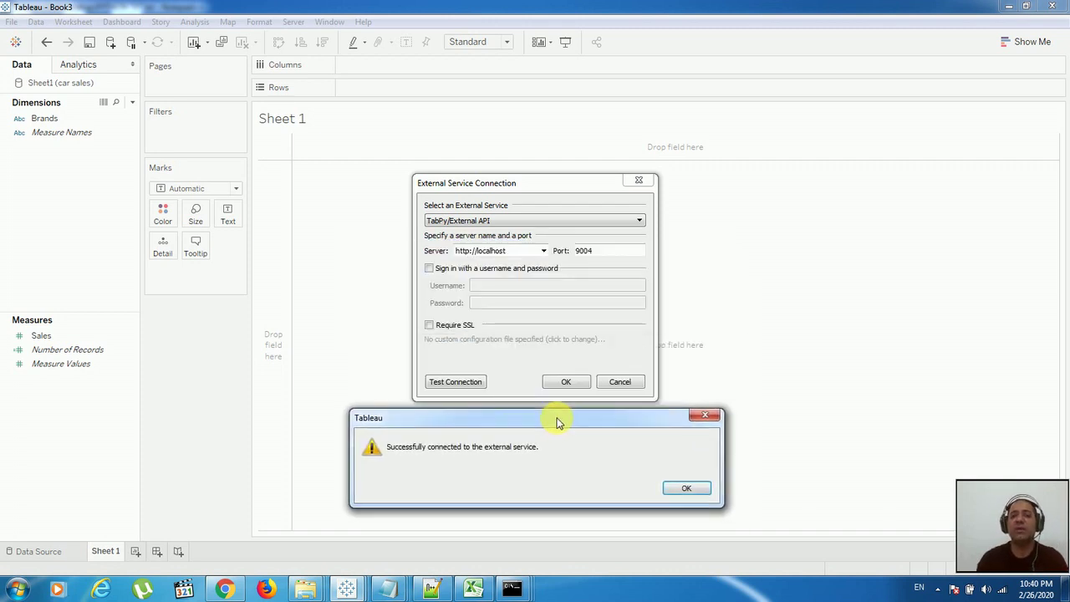